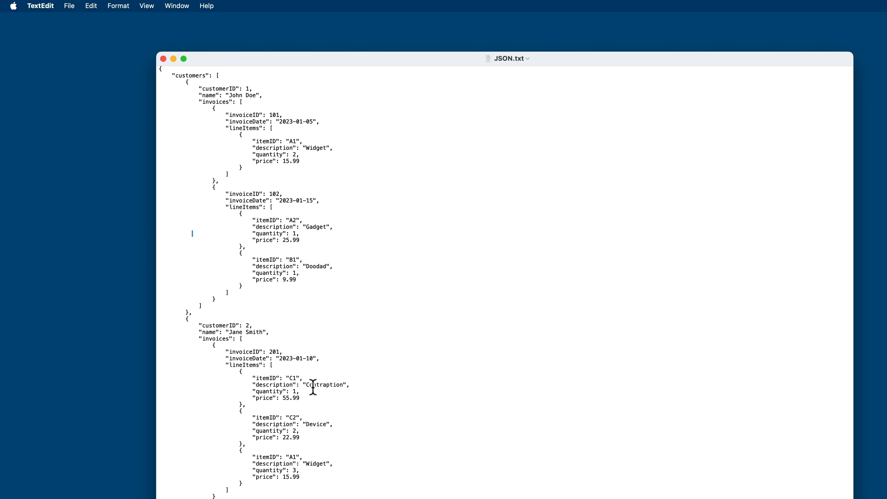
- Examine the nested customers, invoices and line items throughout JSON.txt, including their key names and value types
scroll(313, 387, down, 10)
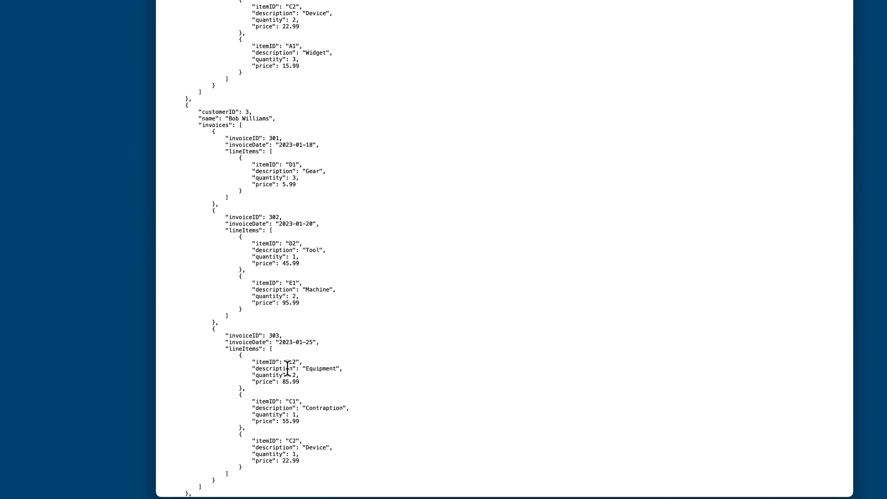
scroll(288, 368, down, 10)
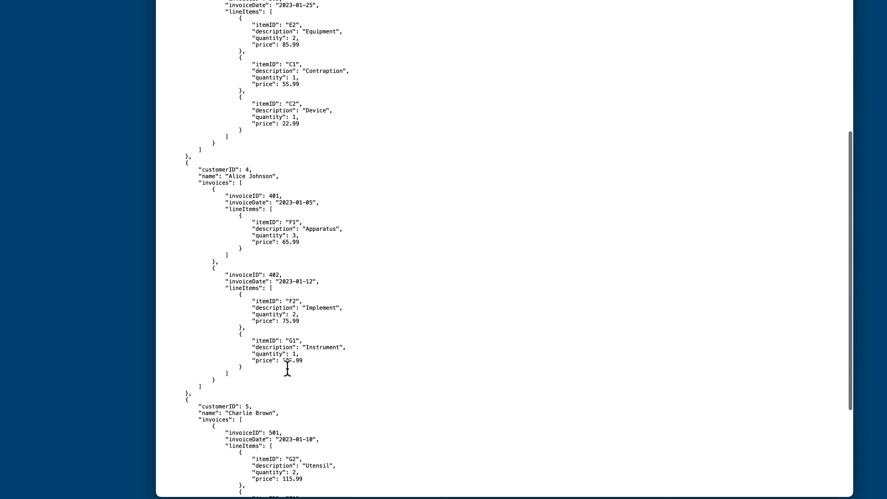
scroll(288, 368, down, 1)
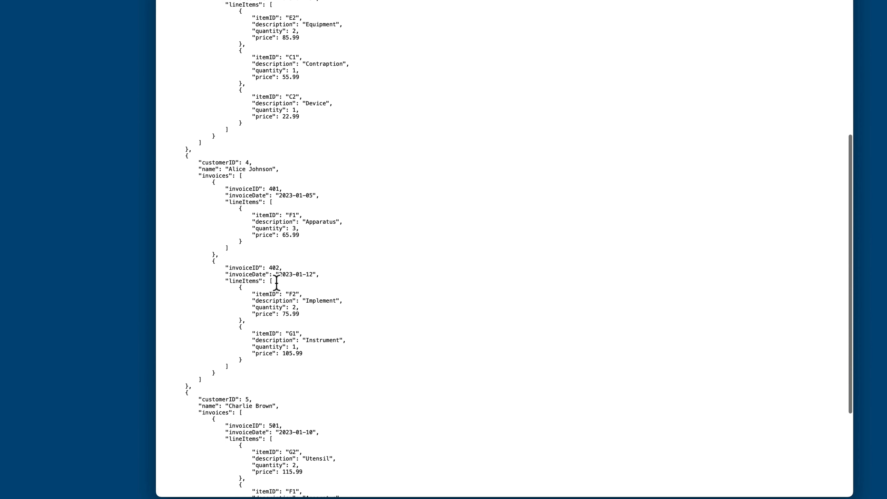
scroll(280, 310, down, 3)
scroll(280, 309, down, 2)
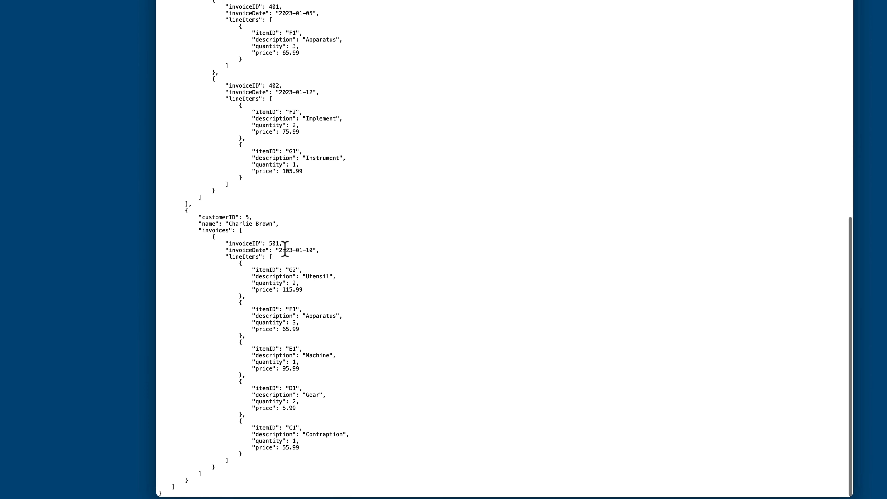
scroll(285, 248, up, 15)
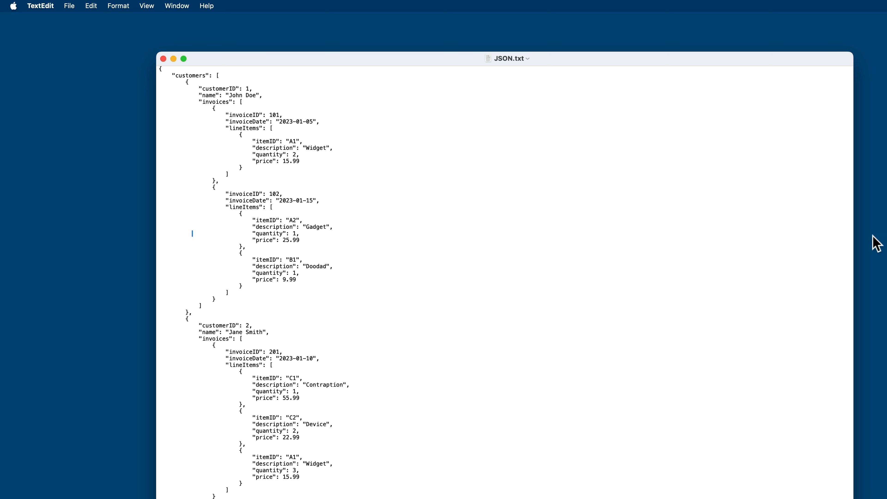
- Narrow the JSON.txt window and move it to the left side of the desktop, leaving room beside it
drag(853, 238, 452, 214)
drag(351, 53, 227, 54)
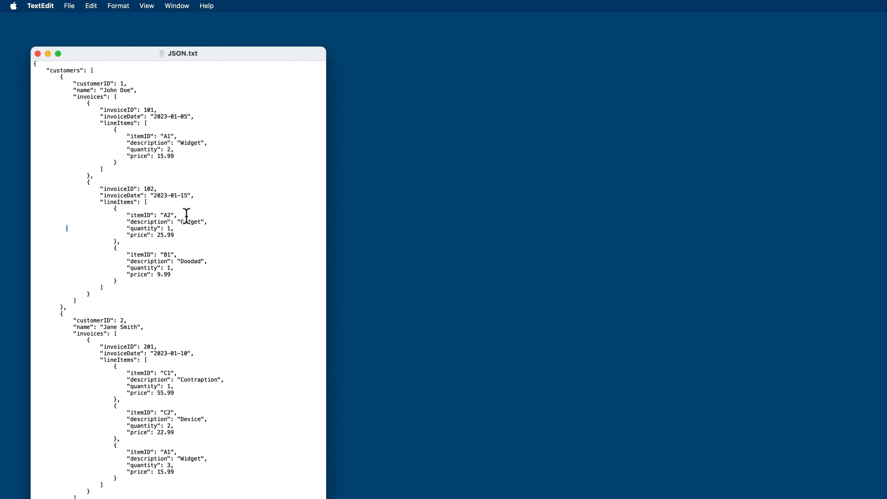
scroll(179, 206, down, 1)
- Open FileMaker Pro and begin creating a new file from the Blank template
key(super+space)
text(file)
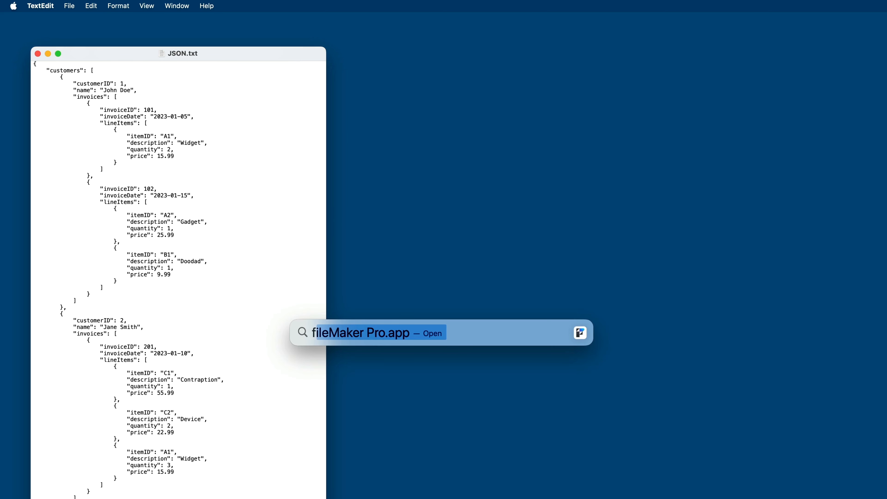
key(Return)
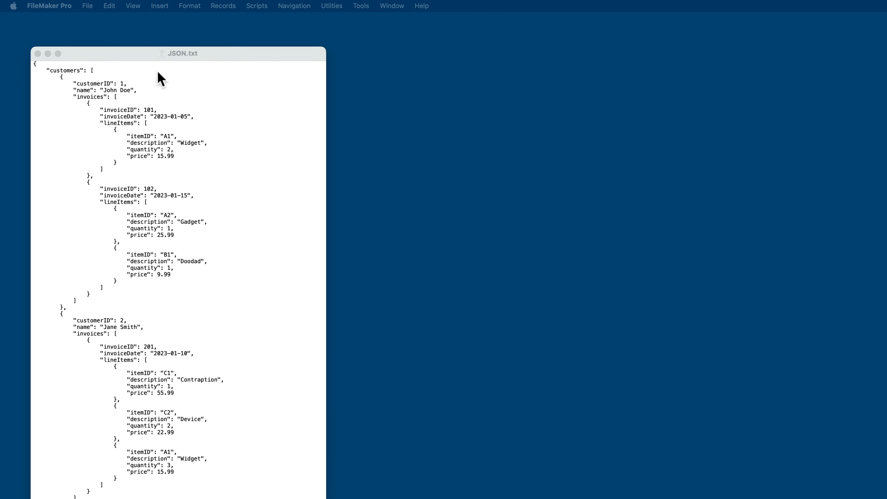
click(90, 6)
click(95, 22)
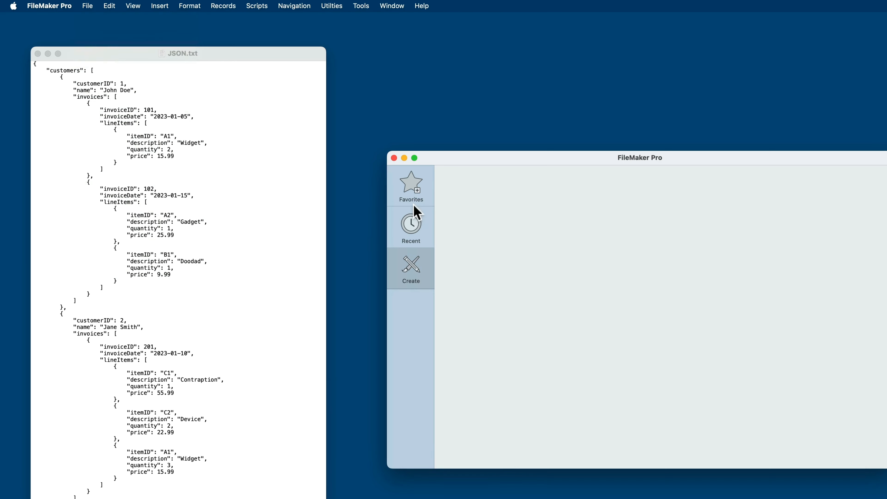
click(560, 229)
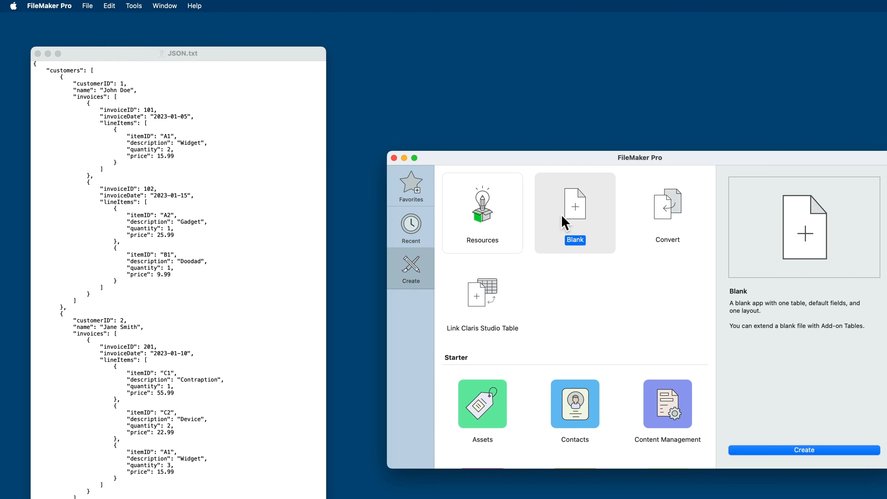
click(828, 458)
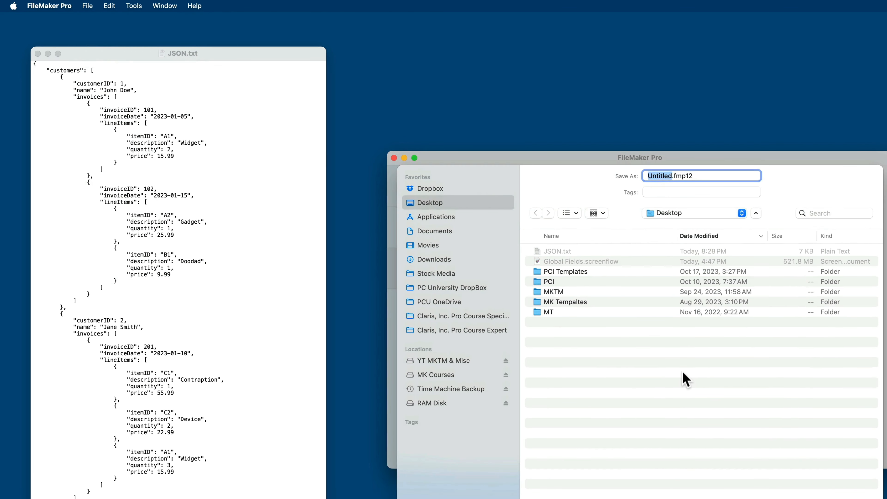
- Save the new file to the Desktop as Parse Advanced and place its window beside the JSON.txt window
text(Parase)
key(BackSpace)
key(BackSpace)
key(BackSpace)
key(BackSpace)
text(se Advanced)
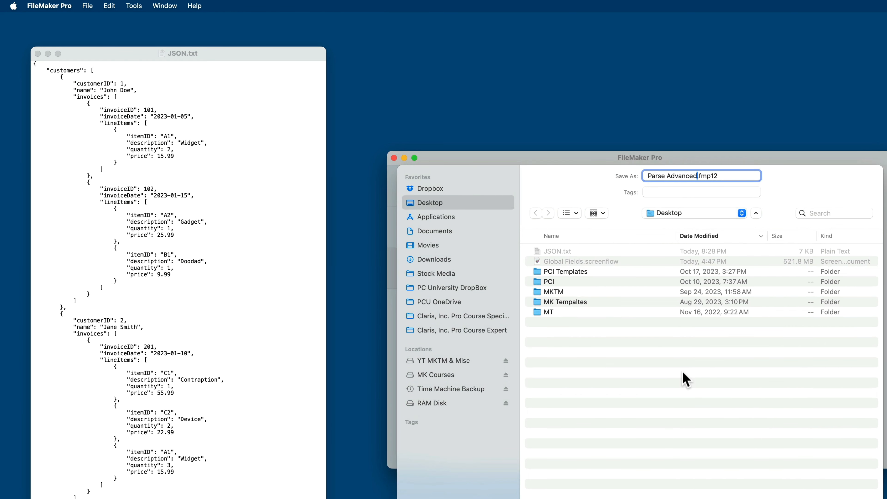
key(Return)
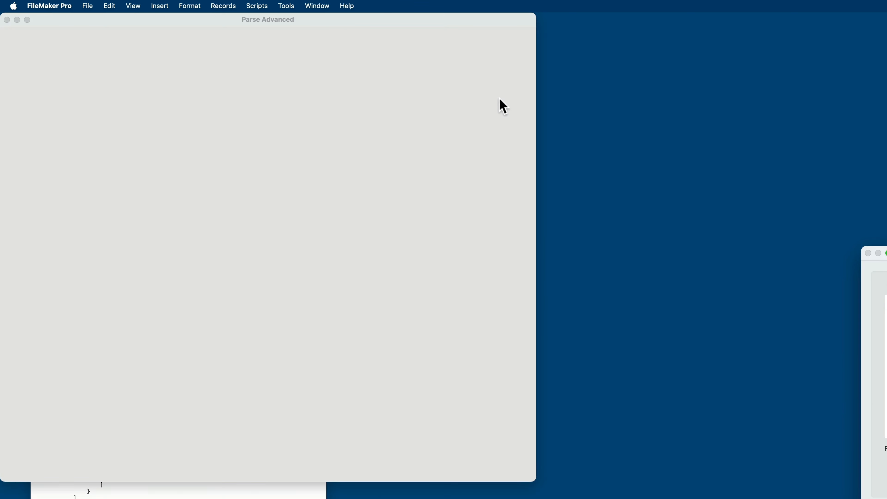
drag(331, 21, 693, 85)
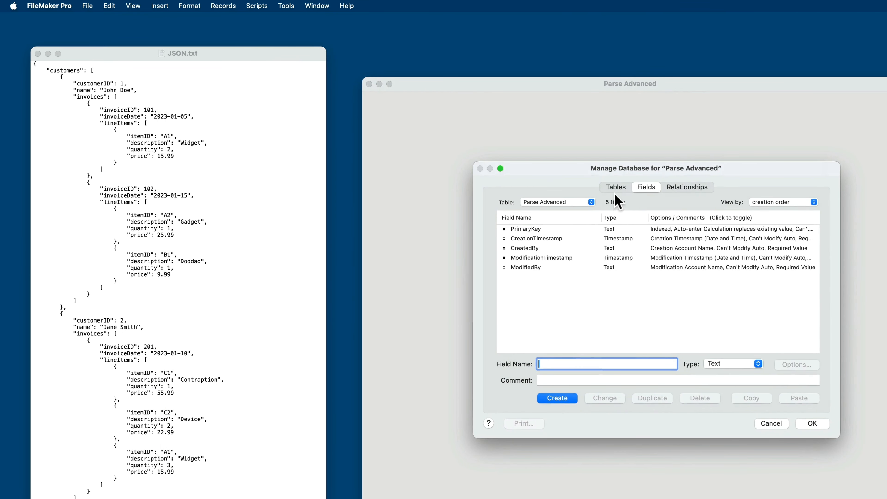
- Rename the file's default Parse Advanced table as Preferences
click(616, 188)
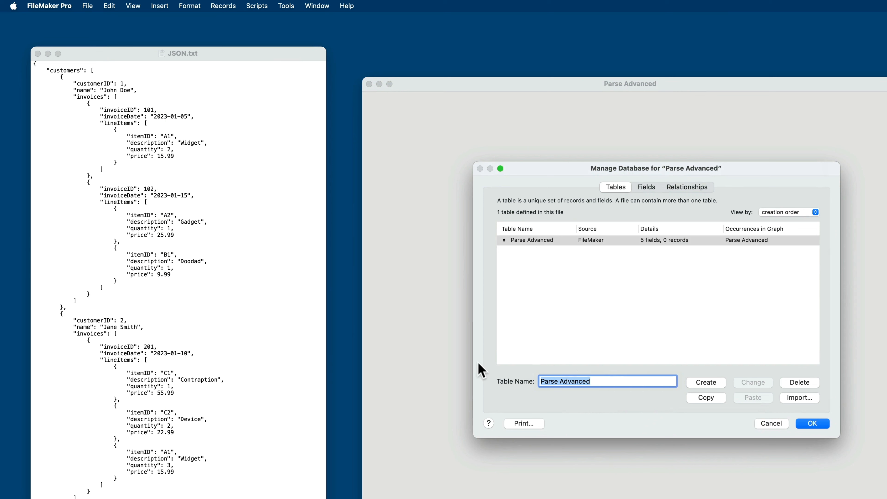
text(Preferences)
click(748, 384)
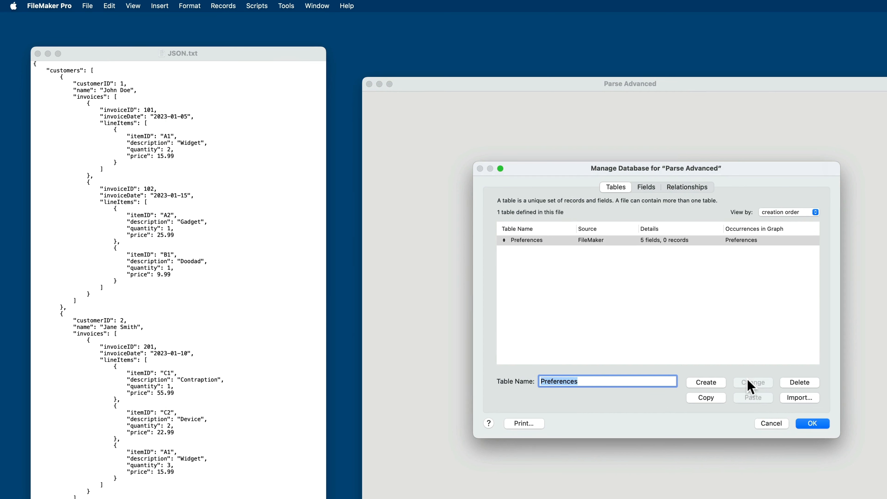
- Add a container field named JSON to the Preferences table and open its field options
double_click(549, 242)
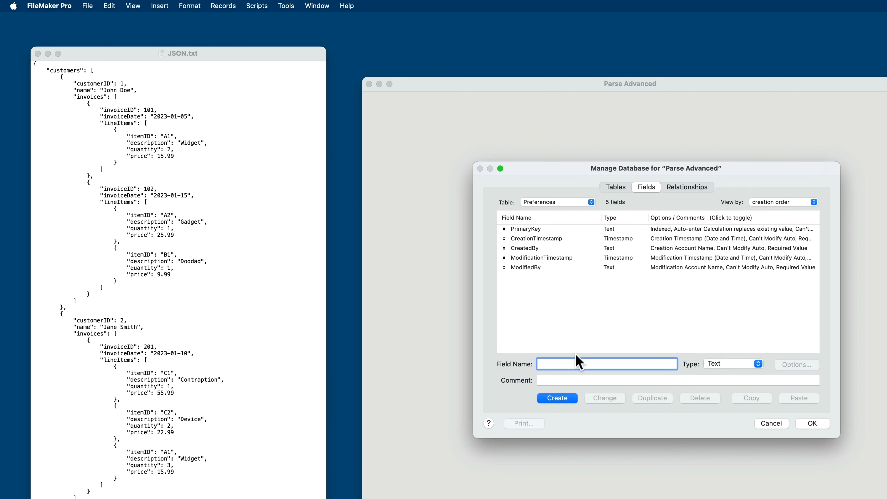
text(JSON)
click(567, 399)
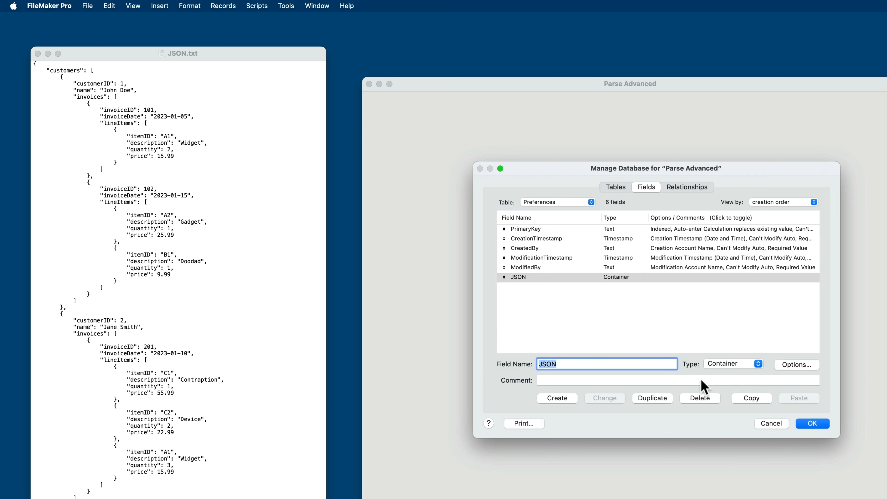
click(791, 367)
- Create a second table named Contacts alongside the Preferences table
click(548, 203)
click(549, 205)
click(616, 188)
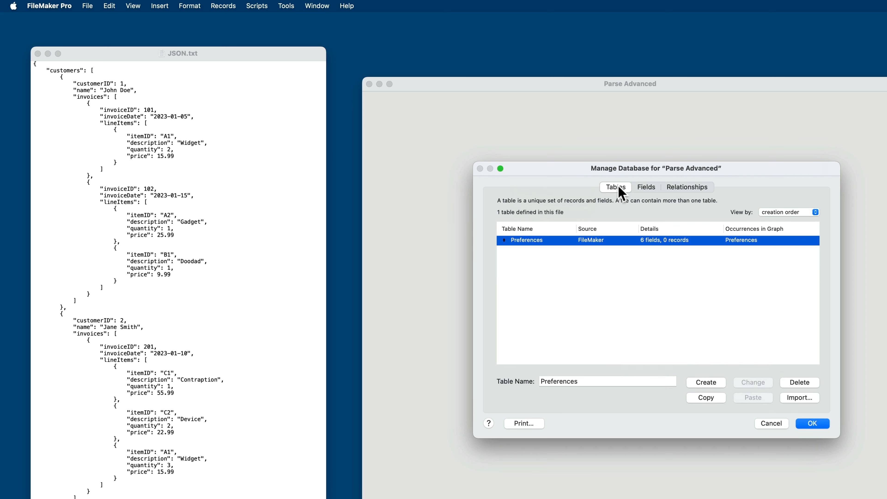
click(580, 381)
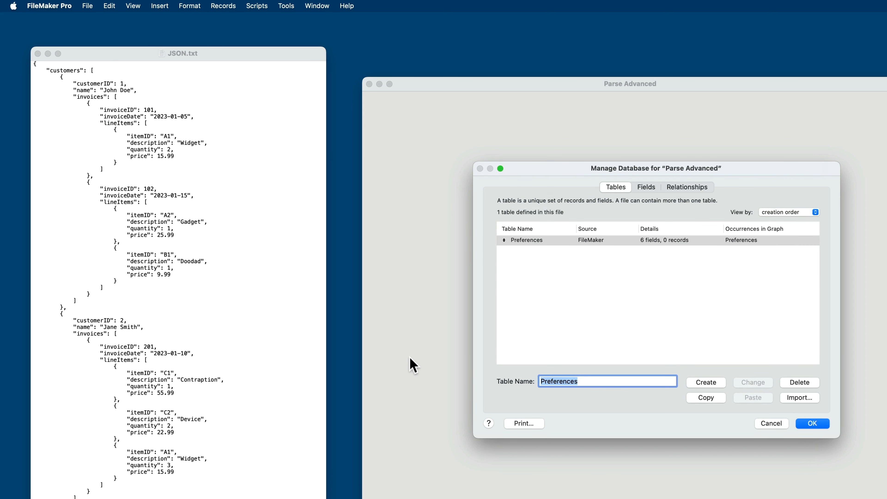
text(Contacts)
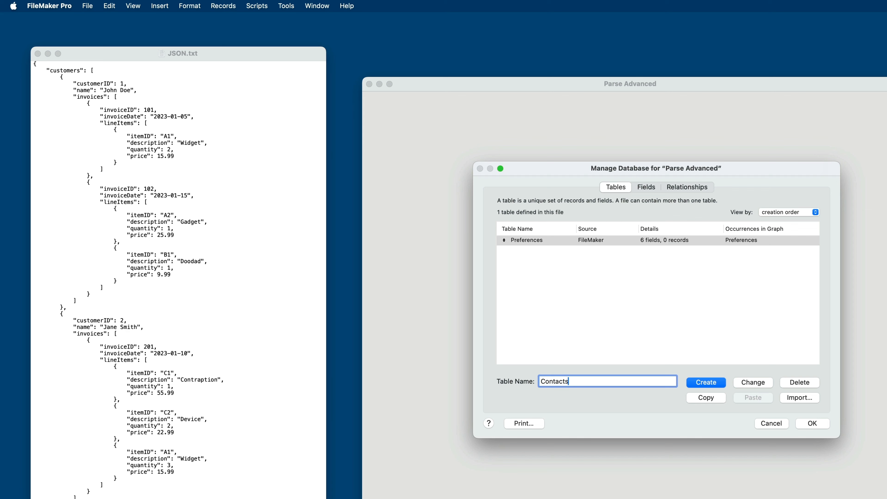
key(Return)
- Add a number field named customerID and a text field named name to the Contacts table
double_click(546, 251)
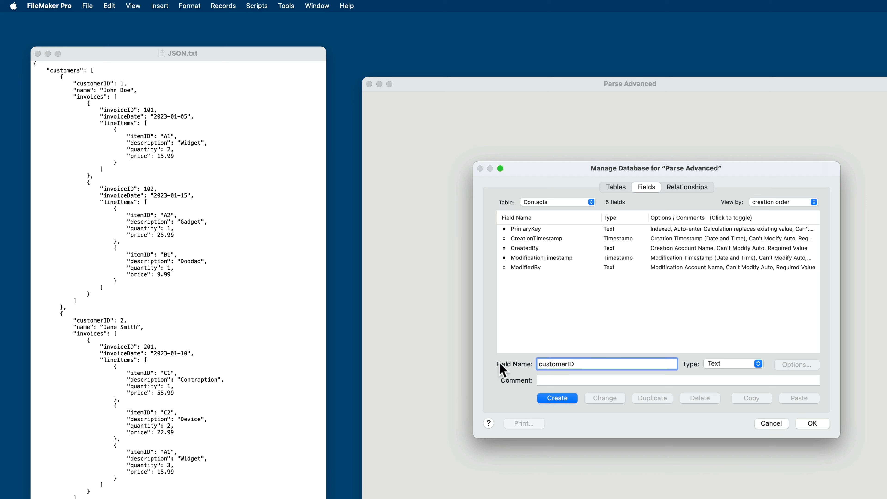
click(726, 365)
click(725, 373)
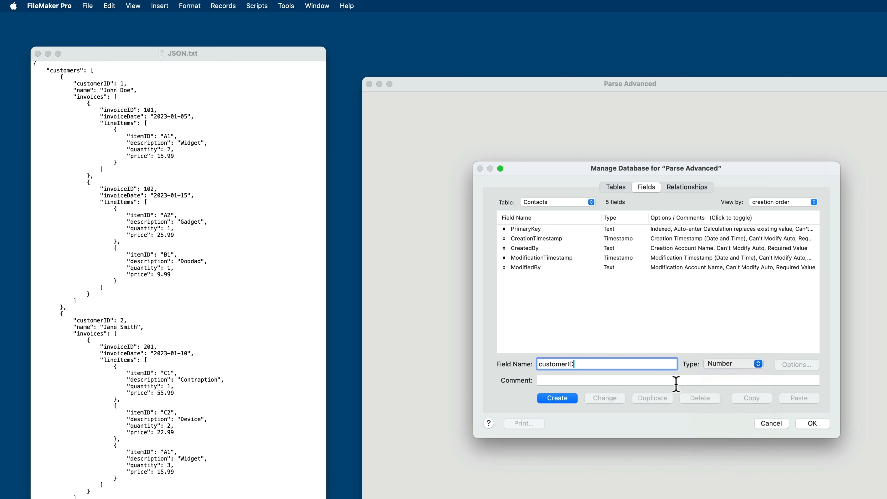
click(560, 399)
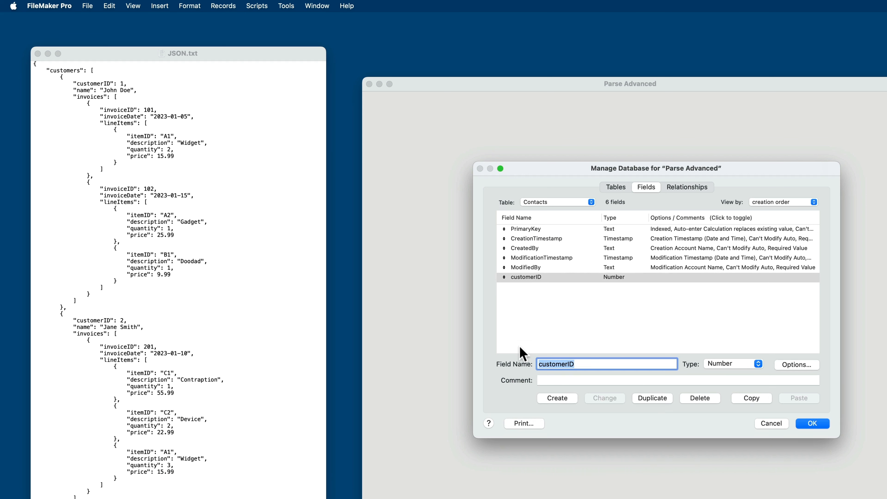
text(name)
key(super+t)
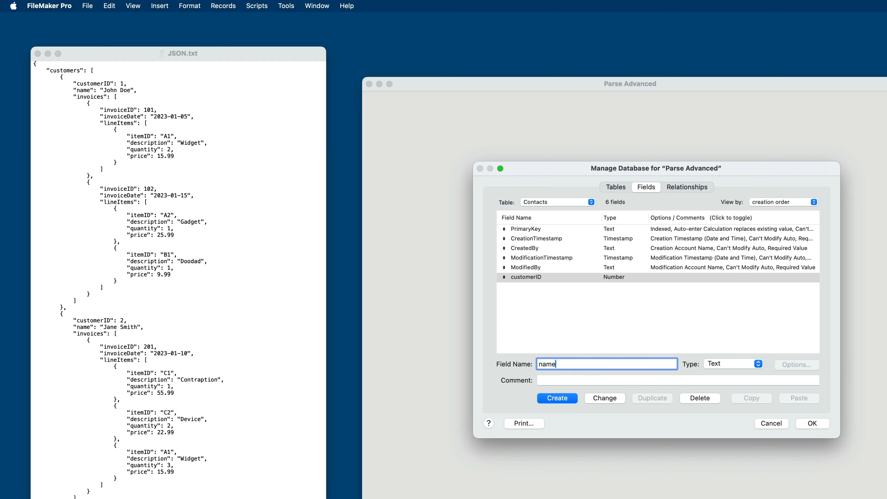
key(Return)
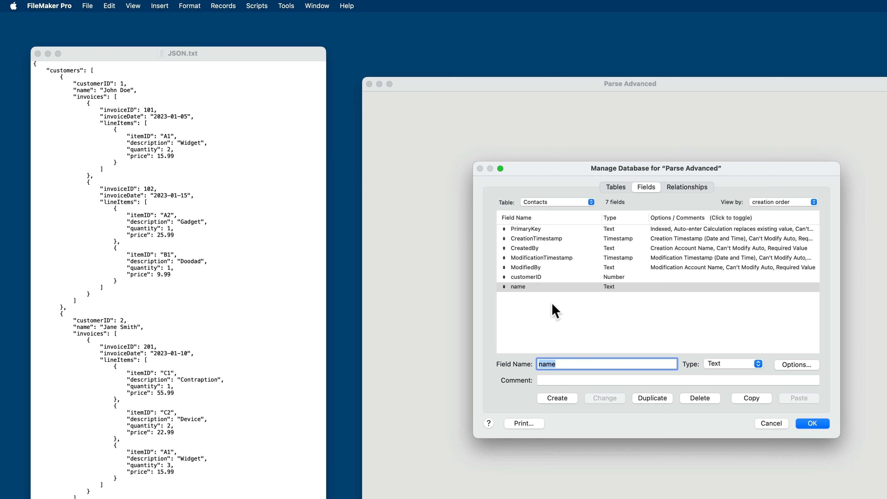
- Give the name field in the Contacts table the comment "name"
click(552, 380)
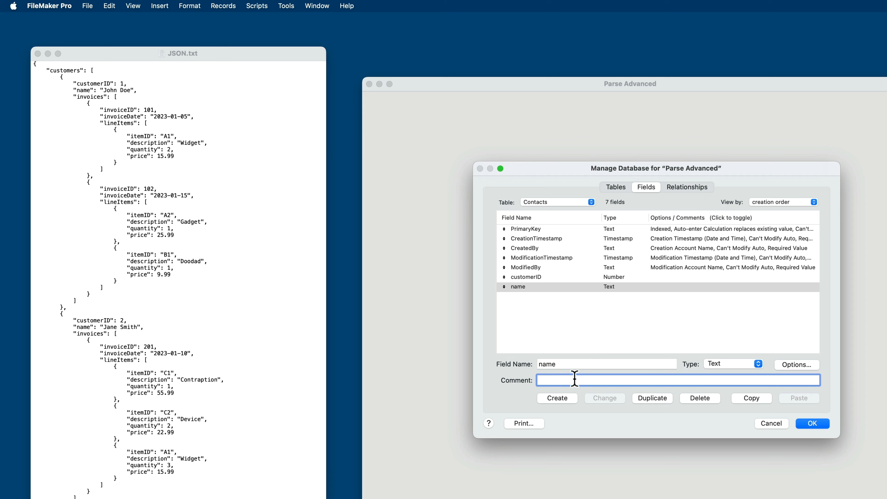
text(name)
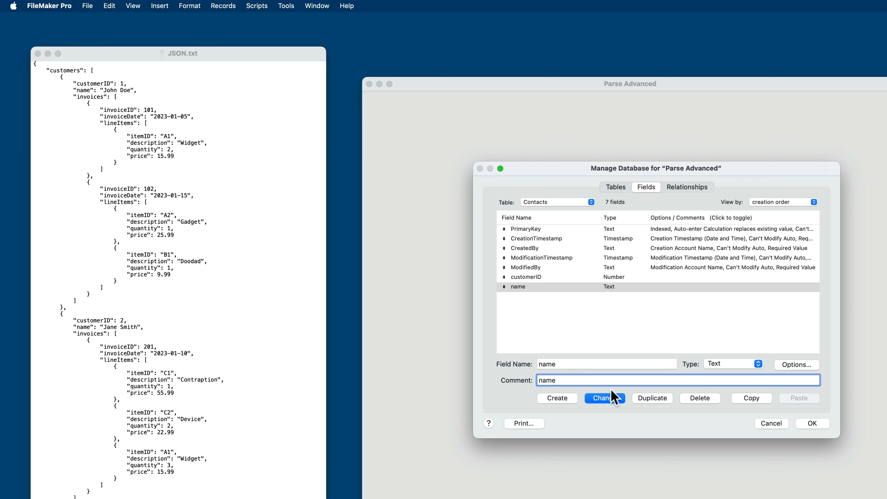
click(606, 398)
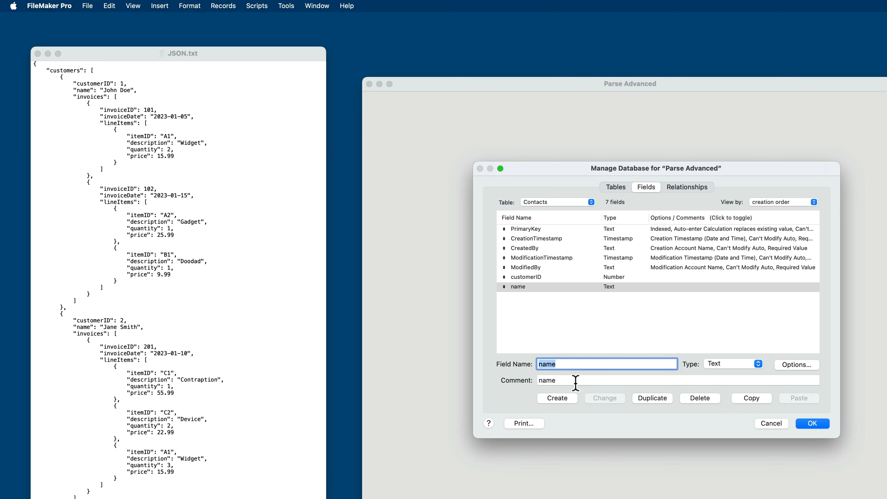
- Give the customerID field the comment "customerID" and show field comments instead of options in the field list
click(531, 278)
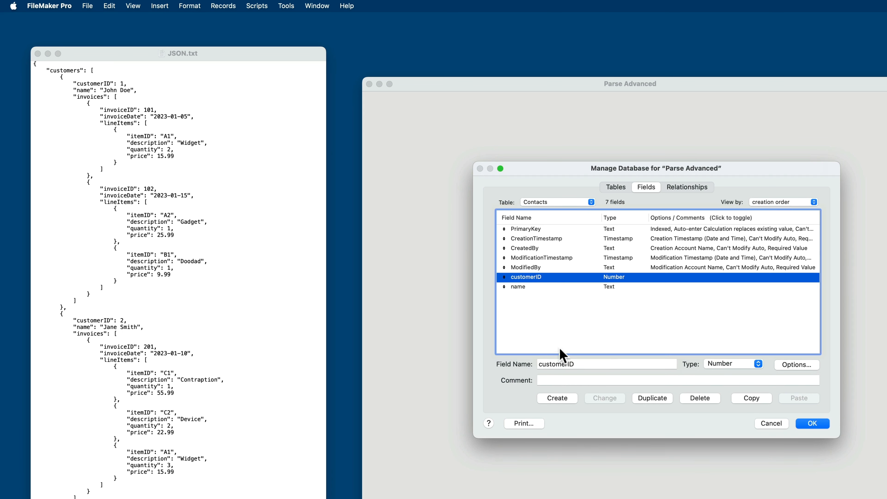
click(565, 380)
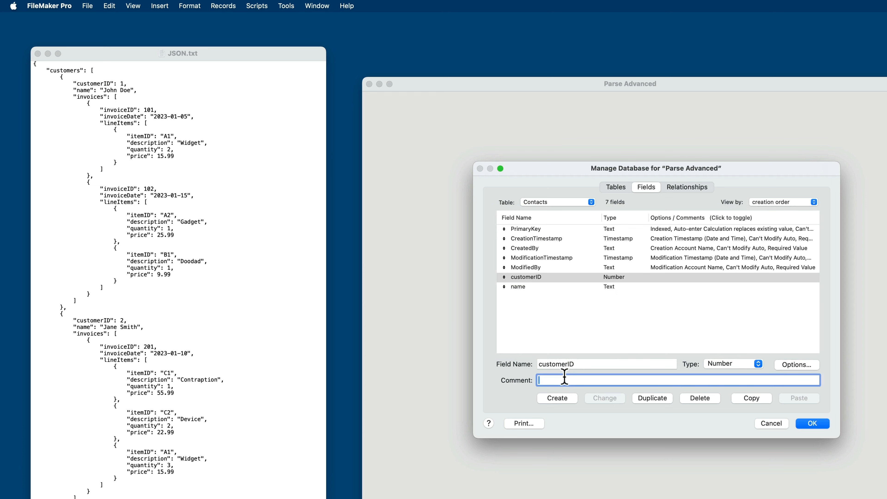
text(customerID)
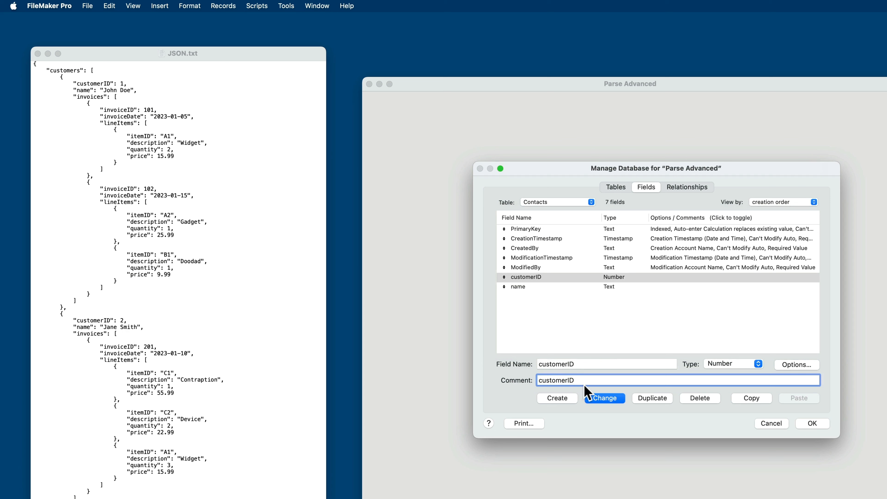
click(597, 398)
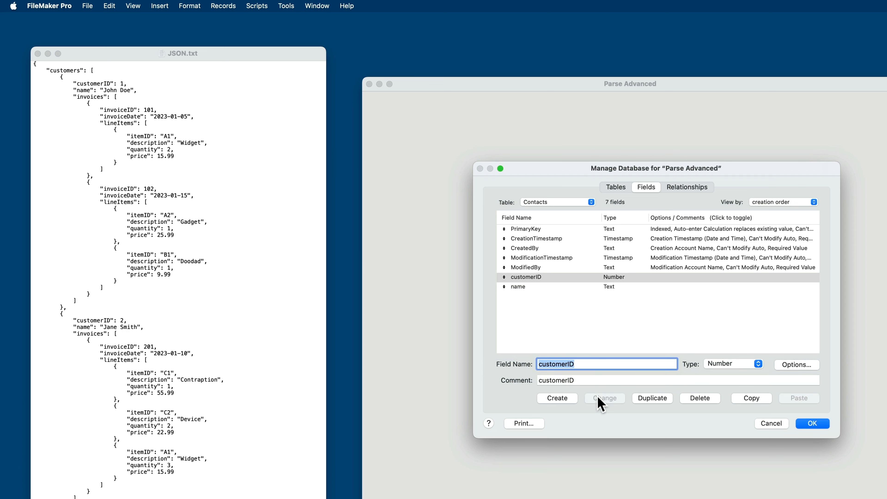
click(692, 218)
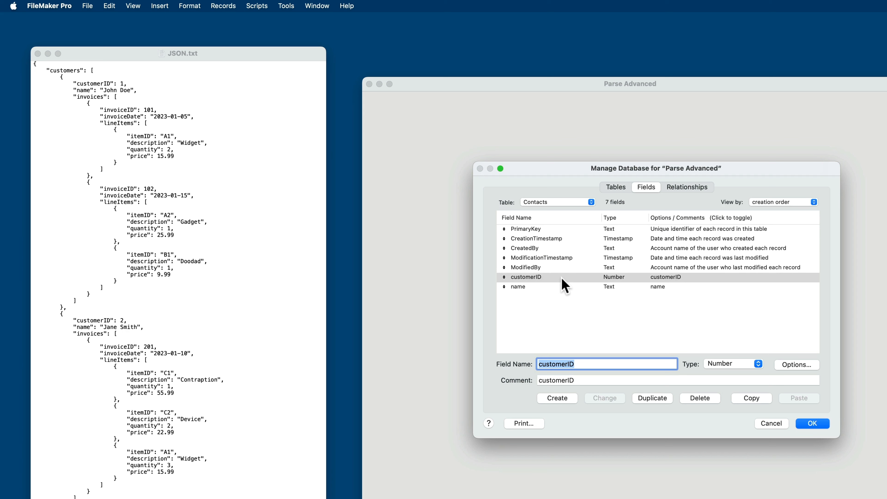
click(560, 288)
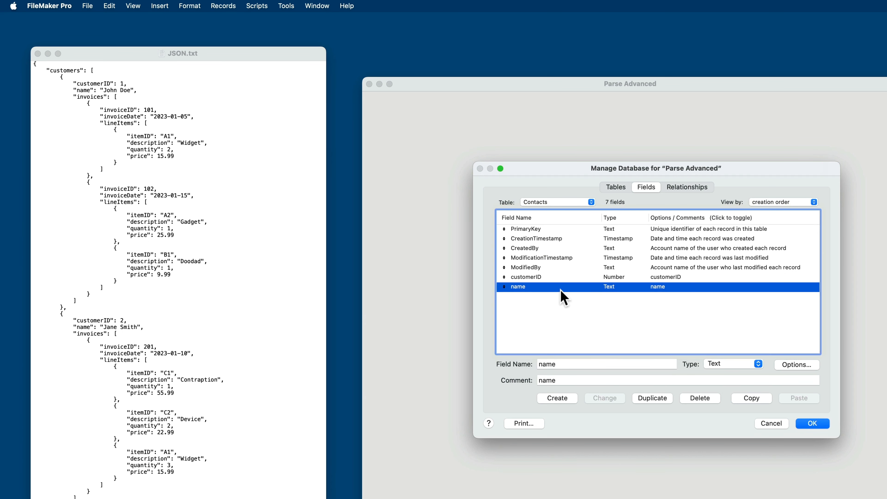
click(550, 278)
click(544, 286)
click(543, 279)
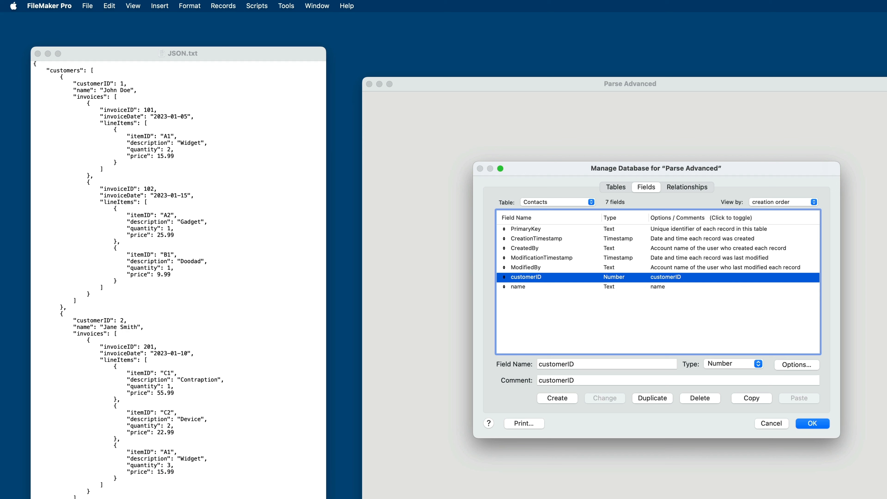
- Create a third table named Invoices in the database
click(616, 188)
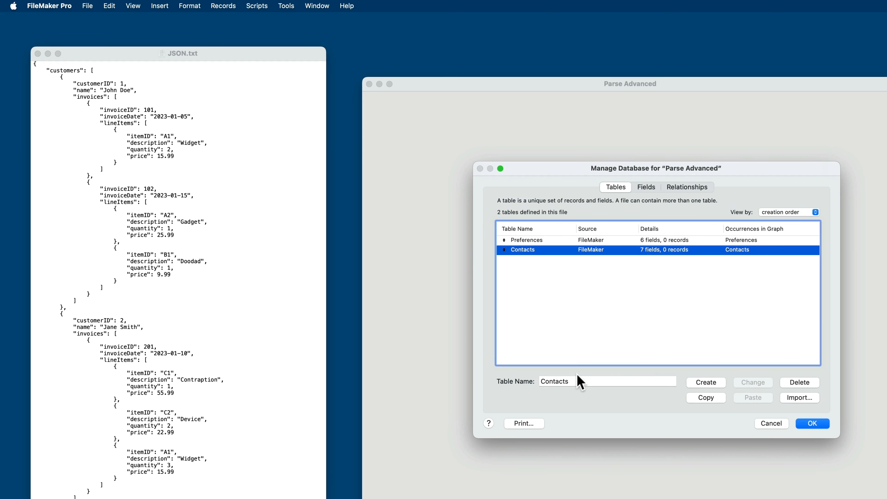
click(579, 381)
text(Invoic)
key(BackSpace)
key(BackSpace)
key(BackSpace)
key(BackSpace)
text(voices)
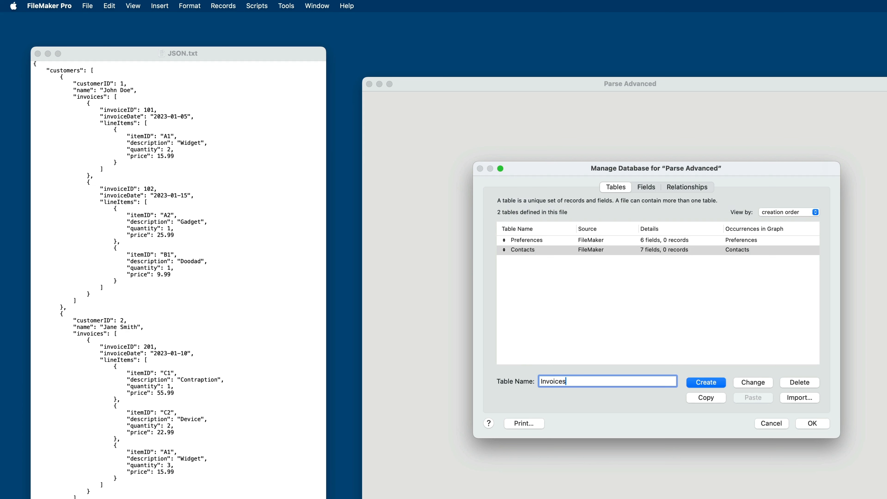
key(Return)
- Add a number field named invoiceID and a date field named invoiceDate to the Invoices table
double_click(538, 261)
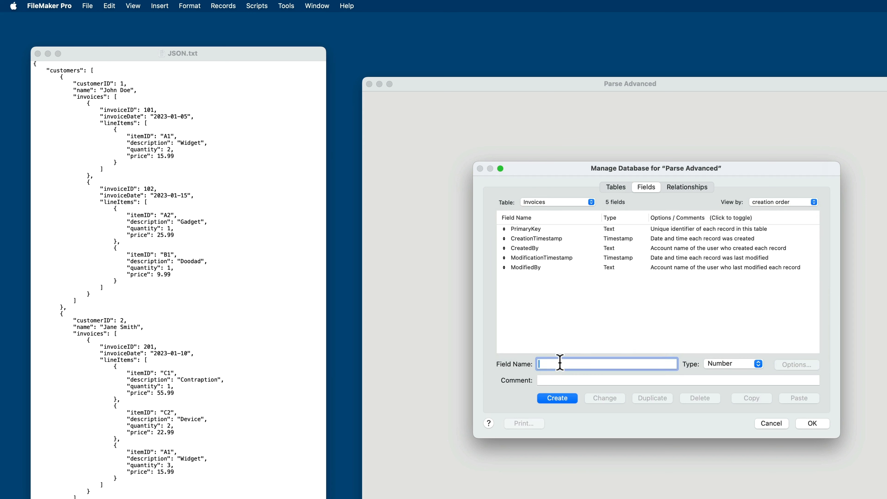
click(560, 363)
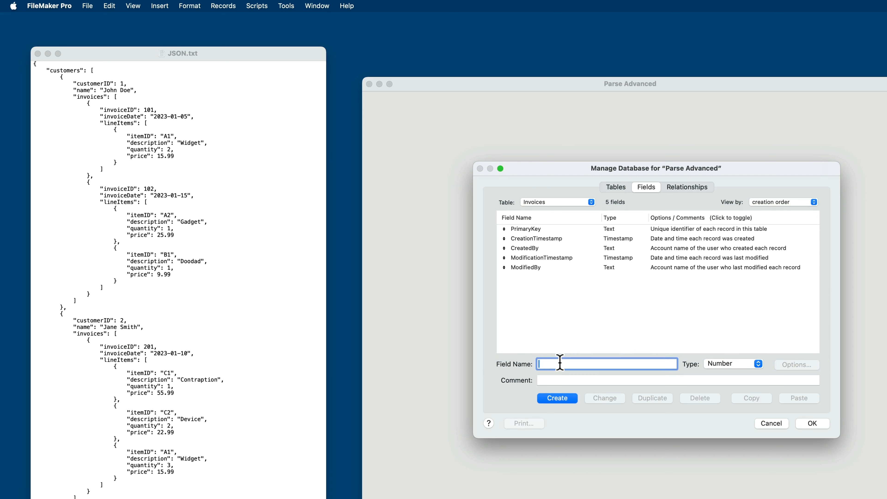
text(invoiceID)
click(572, 398)
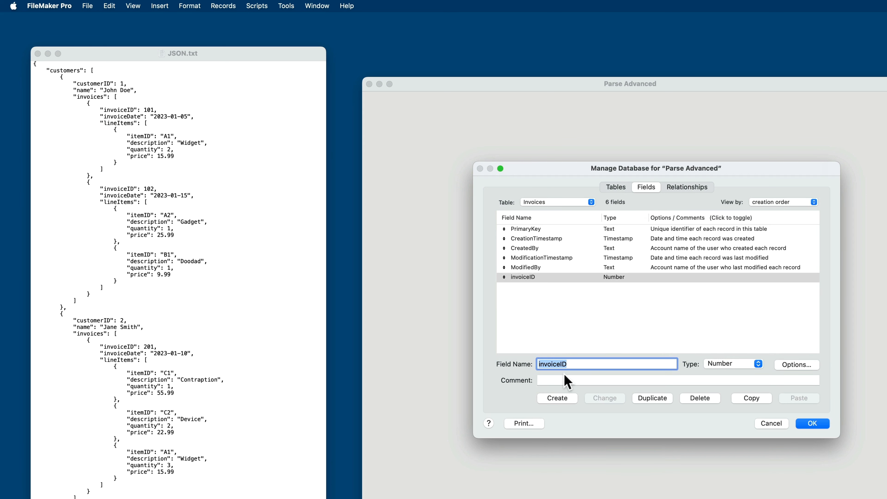
text(invoiceDate)
key(super+d)
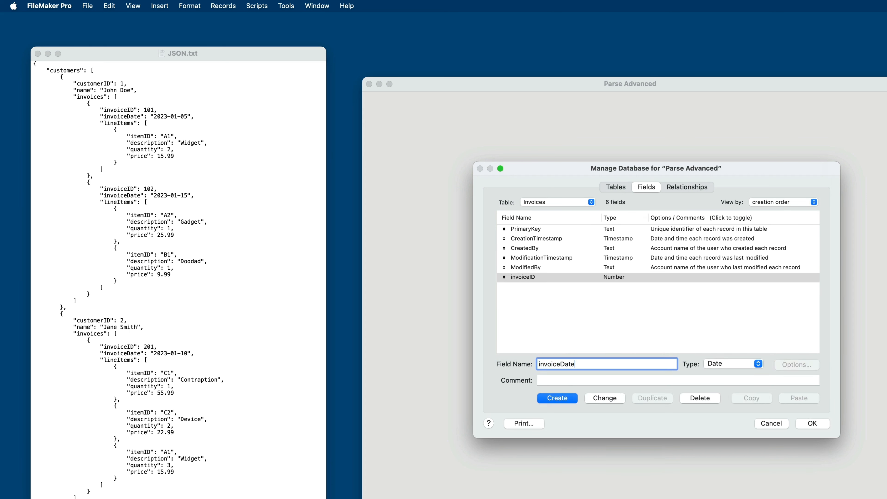
click(564, 399)
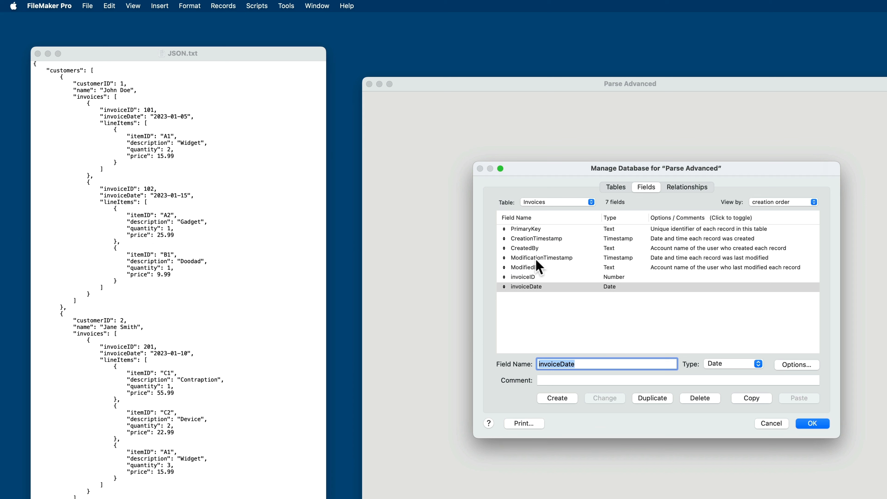
- Create a fourth table named Invoice Line Items in the database
click(614, 189)
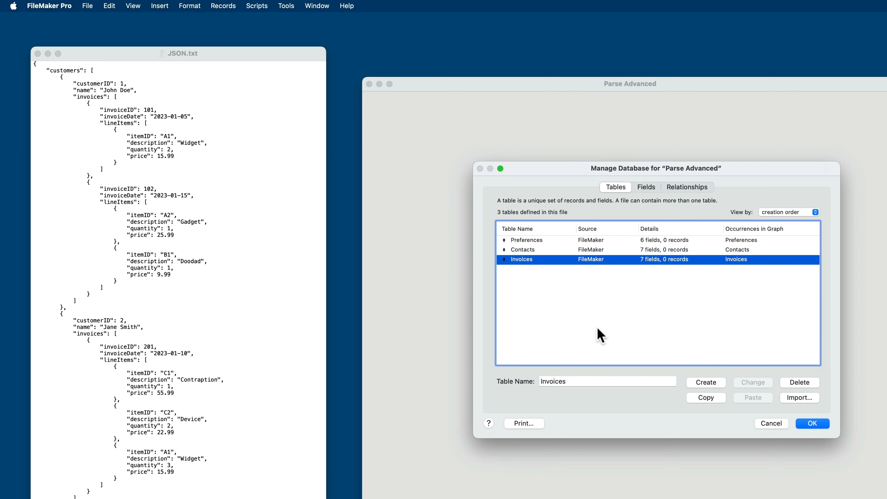
key(Tab)
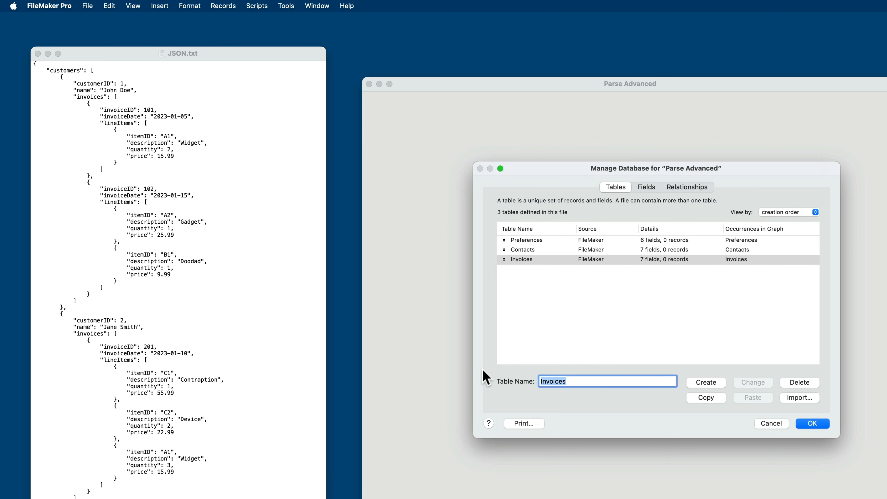
text(Invoice LIne)
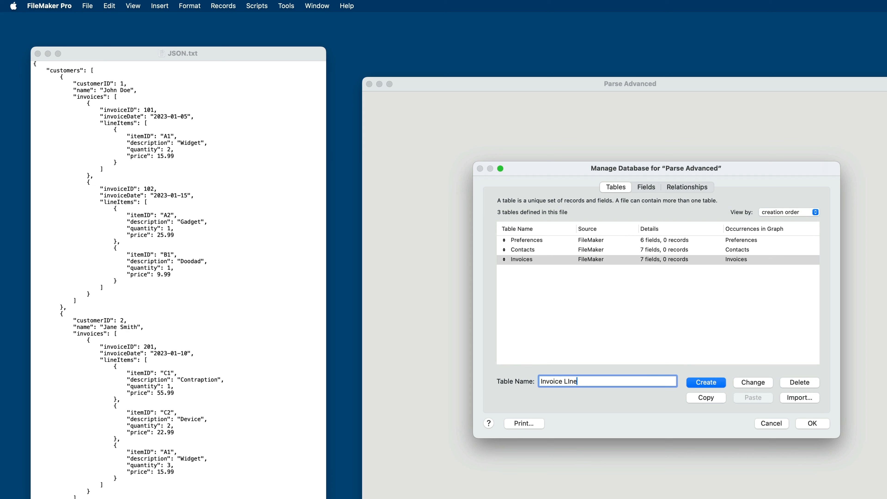
key(BackSpace)
key(BackSpace)
key(BackSpace)
text(ine)
key(BackSpace)
key(BackSpace)
key(BackSpace)
text(ine Items)
key(Return)
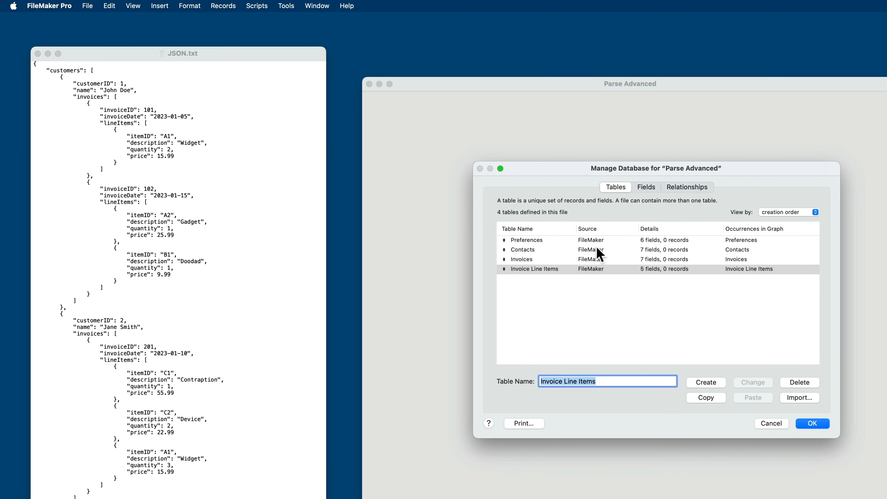
- Add two text fields named itemID and description to the Invoice Line Items table
double_click(568, 271)
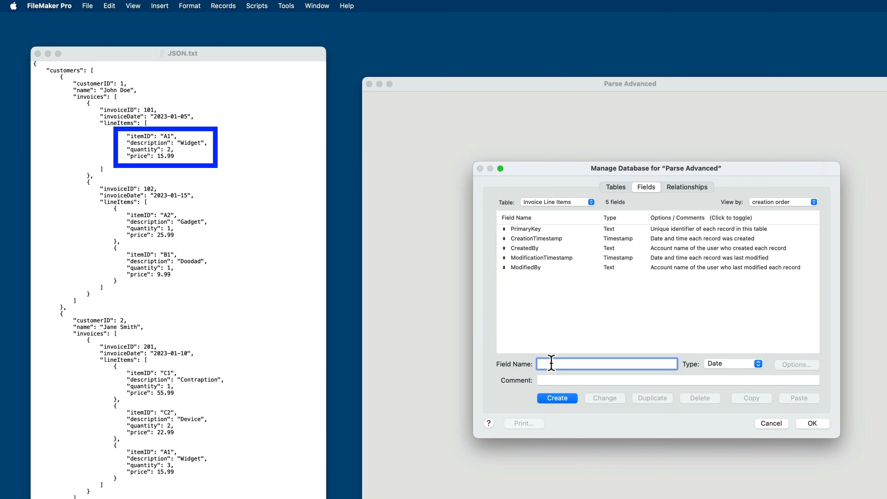
text(itemID)
key(super+t)
key(Return)
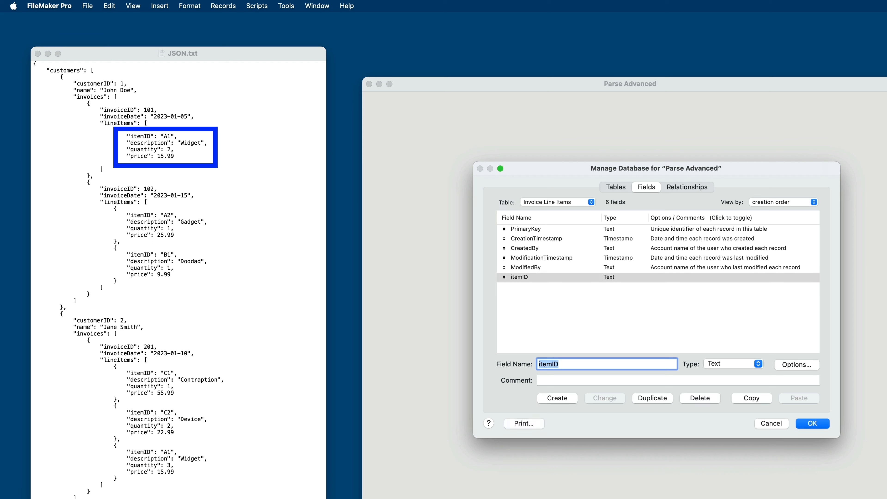
text(description)
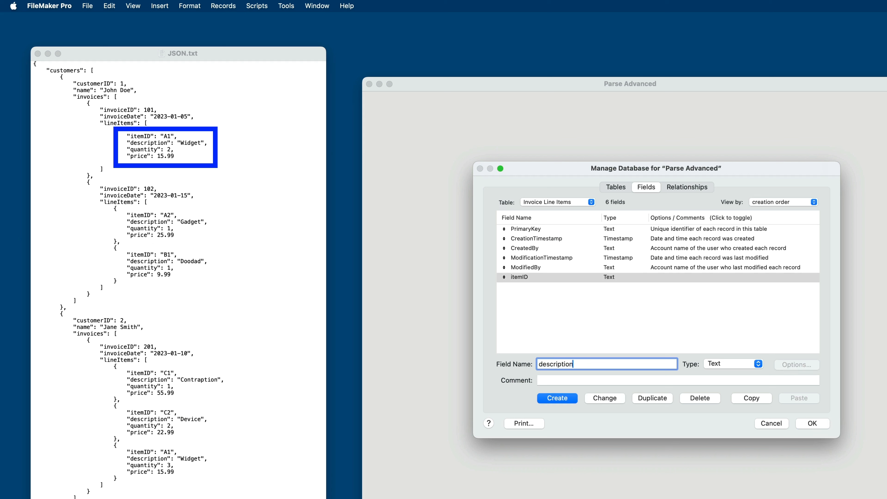
key(Return)
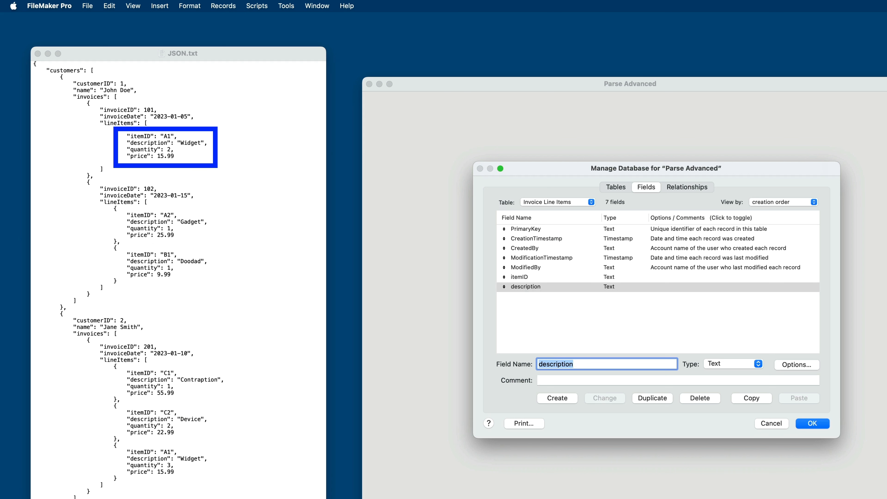
- Add two number fields named quantity and price to the Invoice Line Items table
text(quantity)
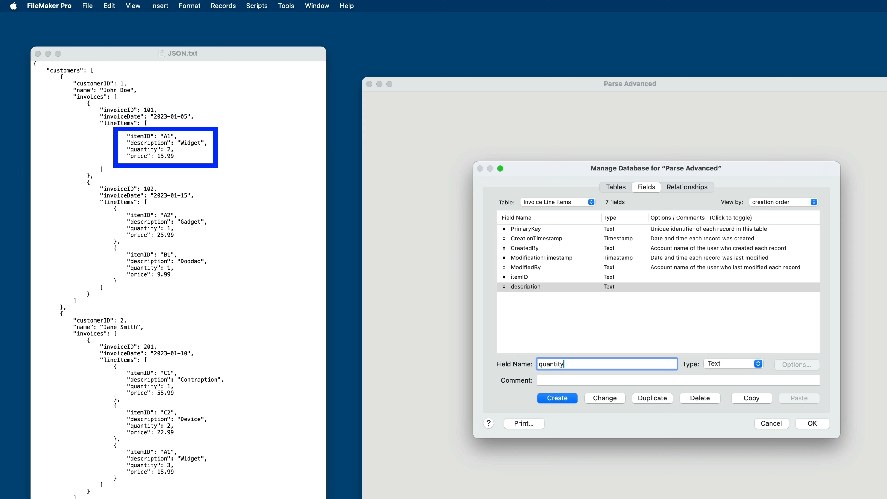
key(super+n)
key(Return)
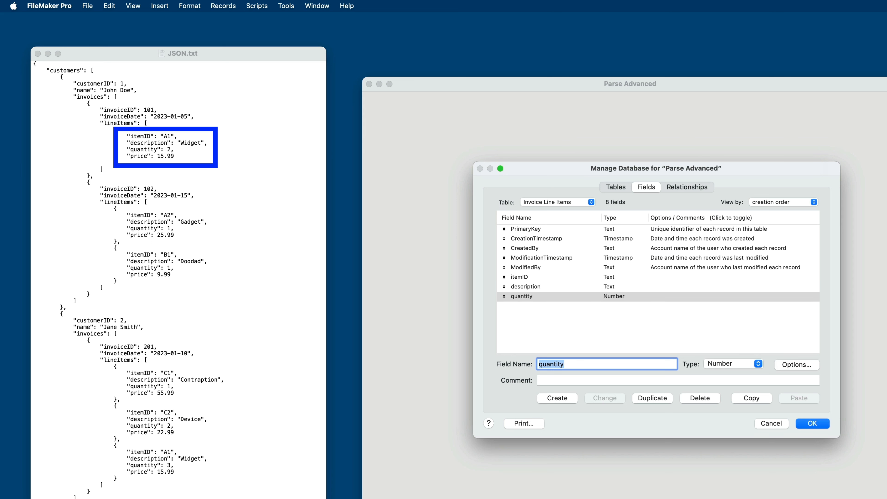
text(price)
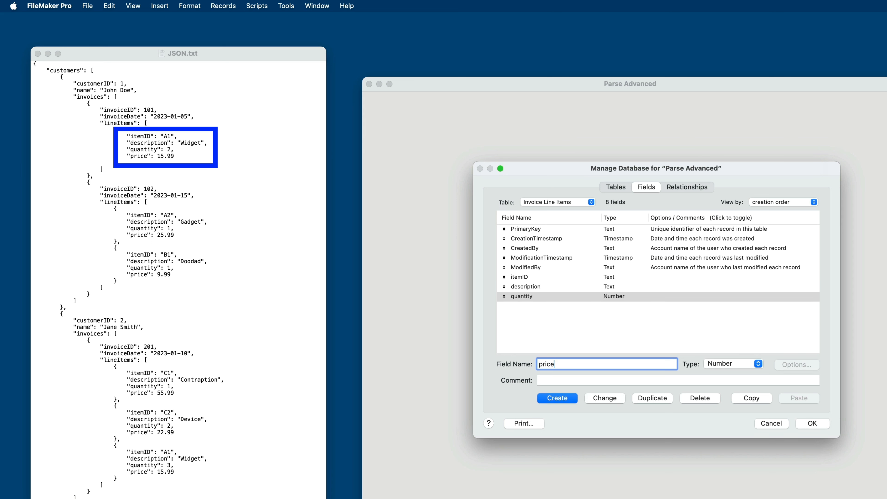
key(Return)
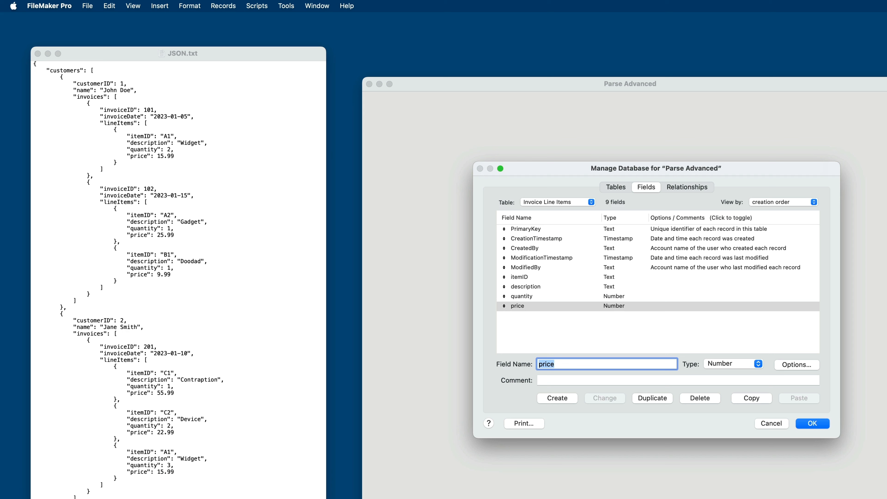
- Add a number field named customerID to the Invoices table as the link to its contact
click(616, 188)
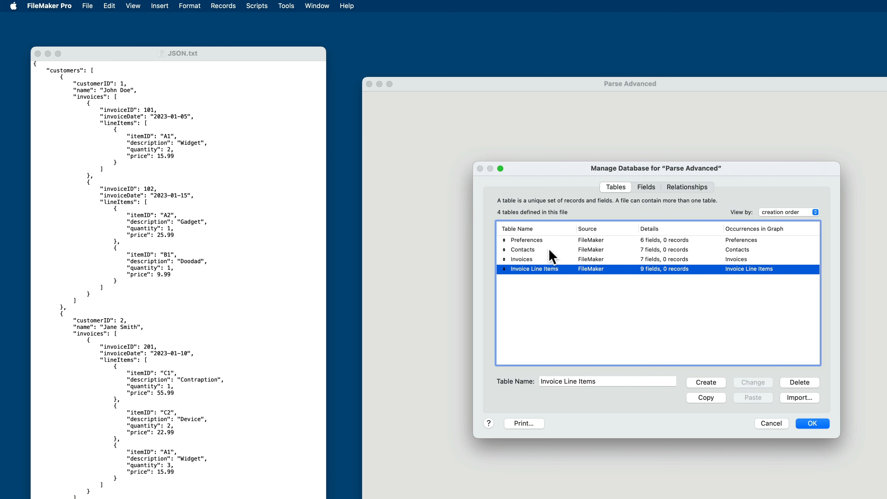
click(540, 251)
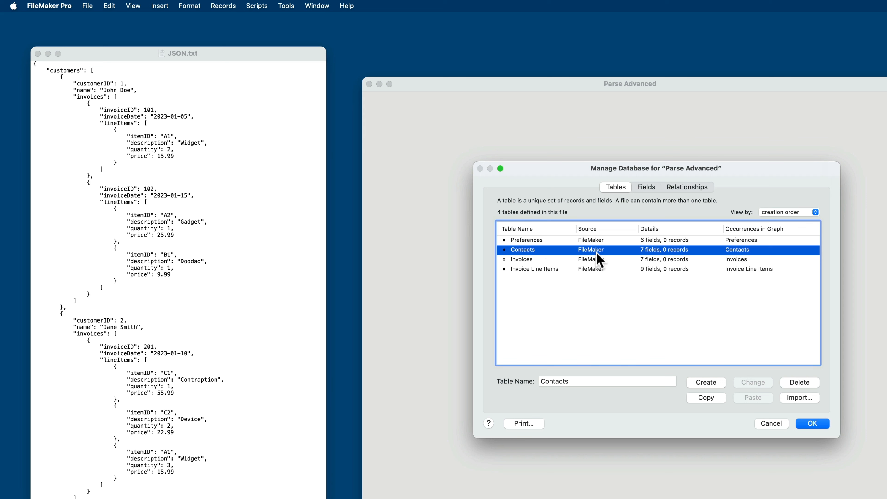
double_click(537, 260)
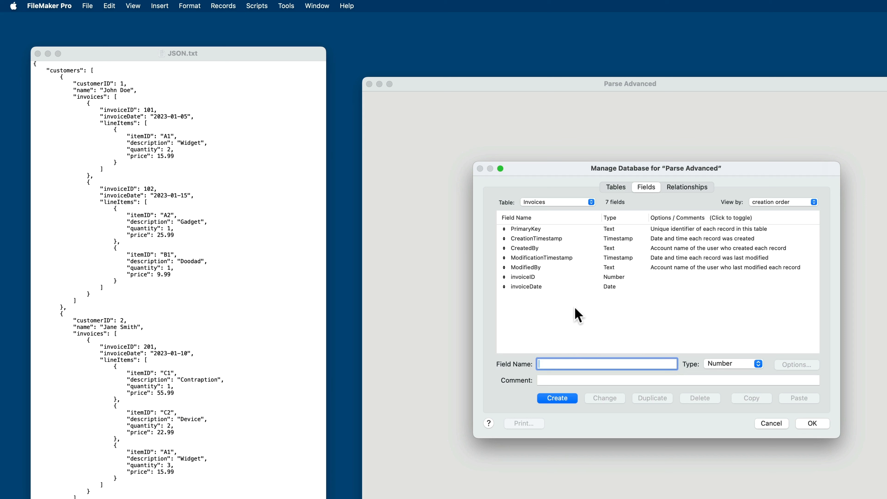
text(customerID)
key(Return)
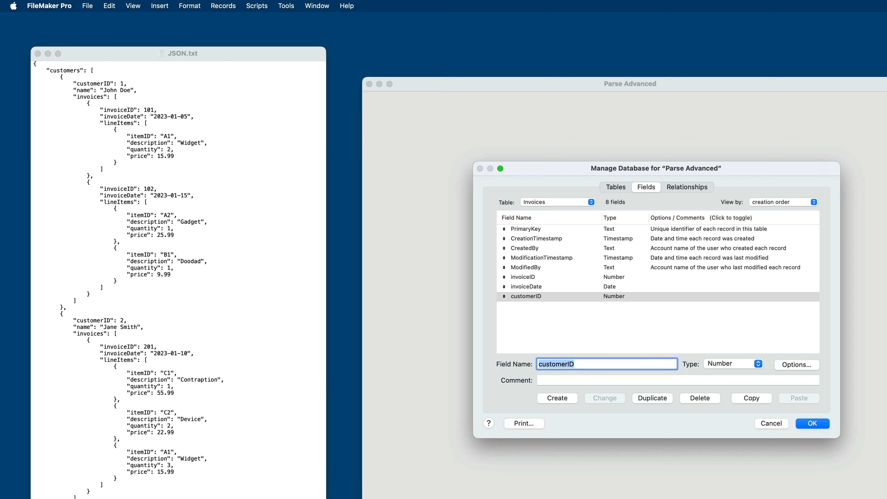
- Add a number field named invoiceID to the Invoice Line Items table as the link to its invoice
click(559, 210)
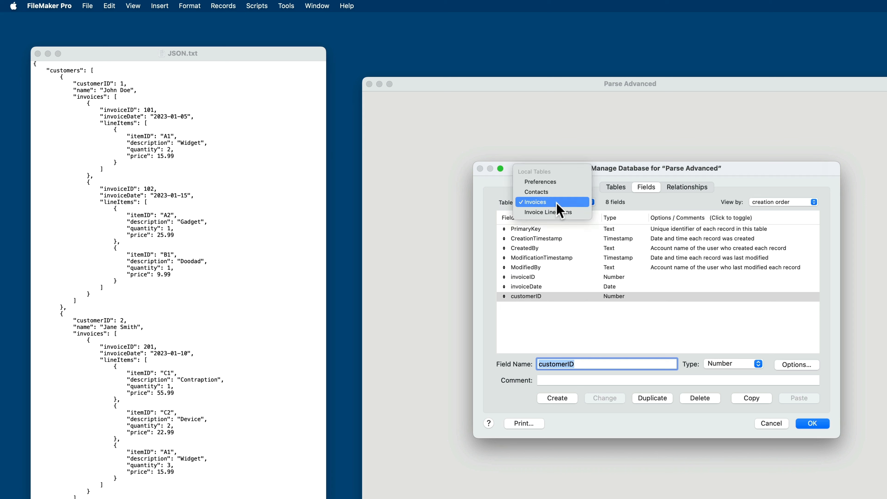
click(558, 213)
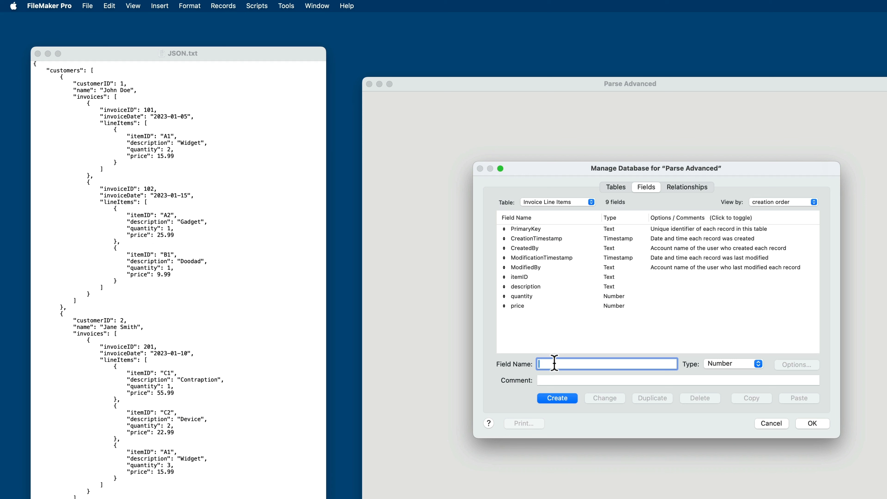
text(invoiceID)
key(Return)
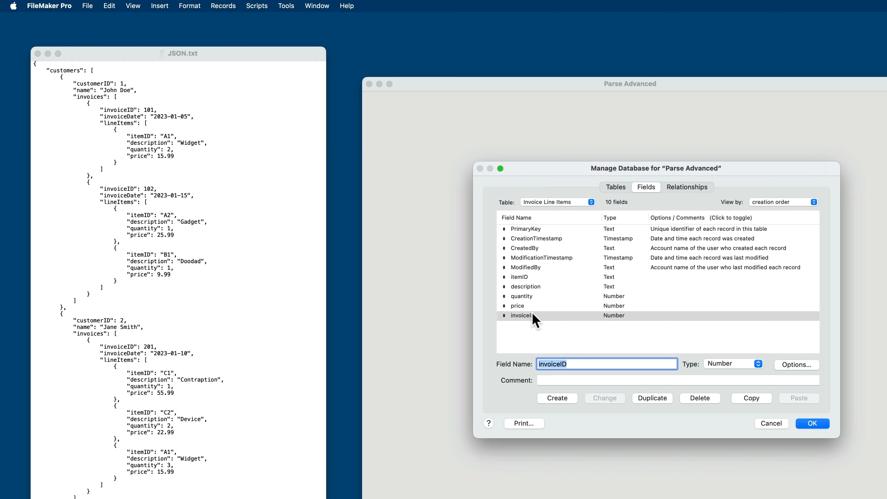
- Enlarge the relationships graph and set the Preferences table apart at its far side, with Contacts, Invoices and Invoice Line Items grouped opposite
click(558, 202)
click(650, 194)
click(681, 189)
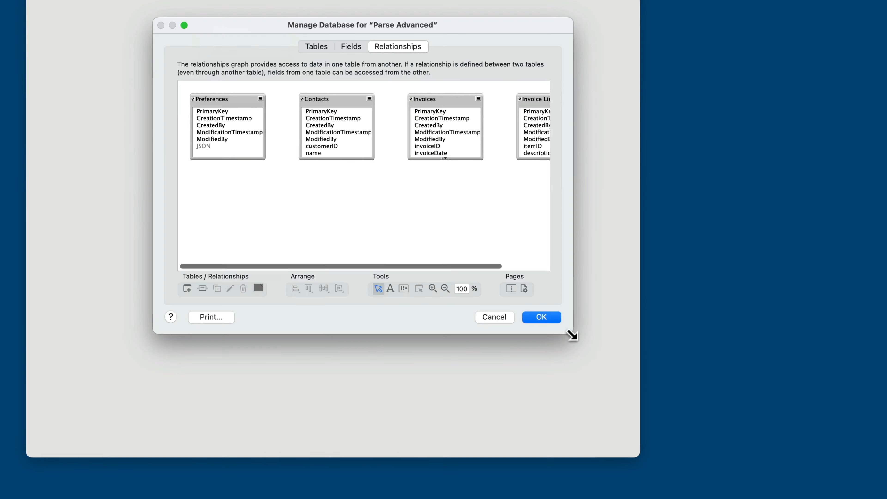
drag(726, 394, 886, 498)
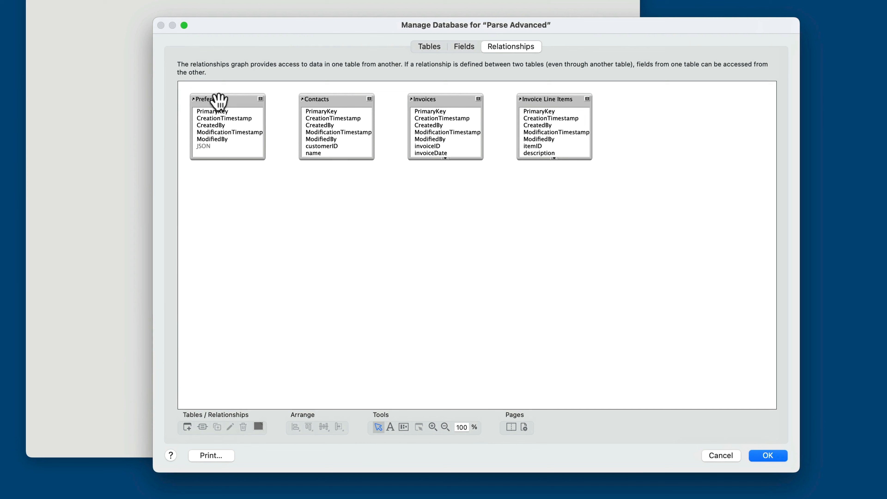
drag(218, 103, 694, 98)
drag(570, 180, 224, 101)
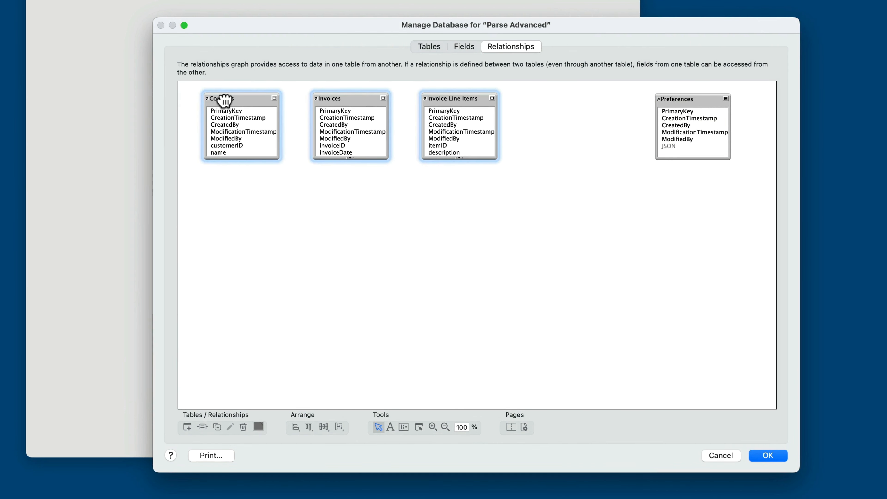
click(278, 202)
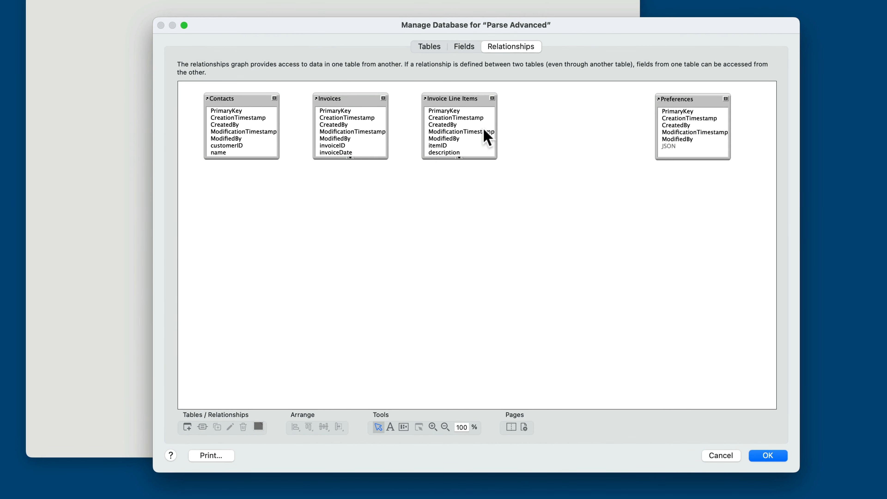
- Lengthen the Invoices, Contacts and Invoice Line Items boxes in the relationships graph to show all their fields
drag(374, 157, 350, 241)
drag(258, 159, 258, 211)
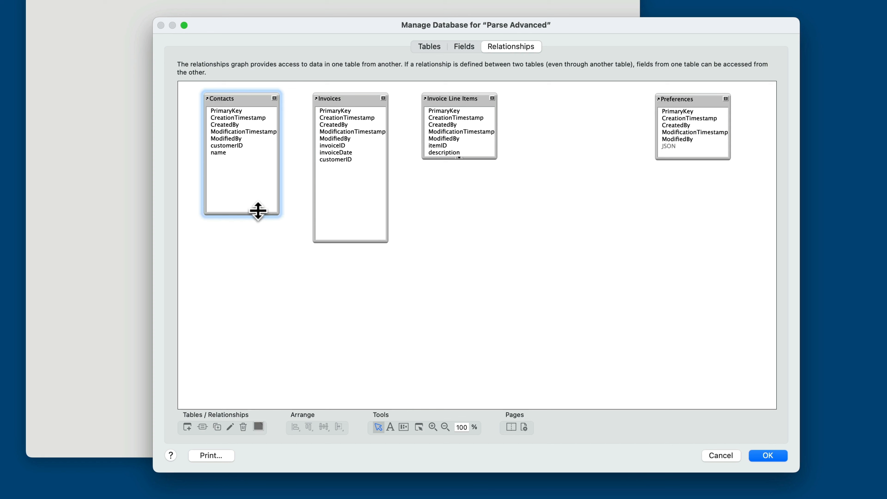
drag(482, 158, 479, 221)
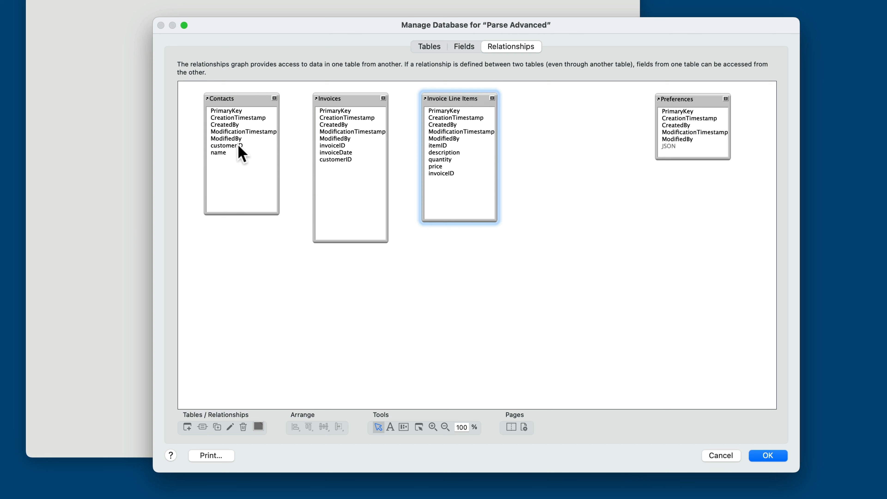
- Relate Contacts to Invoices by customerID and Invoices to Invoice Line Items by invoiceID, and save the database definition
drag(240, 146, 436, 174)
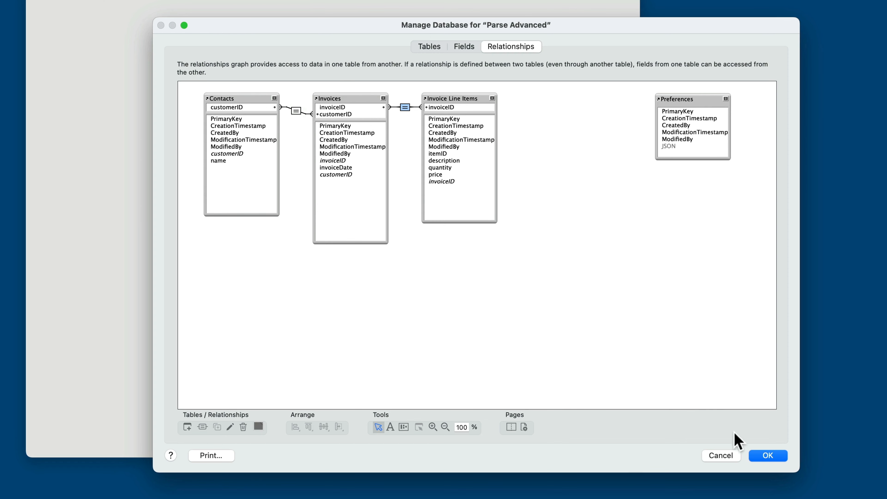
click(766, 456)
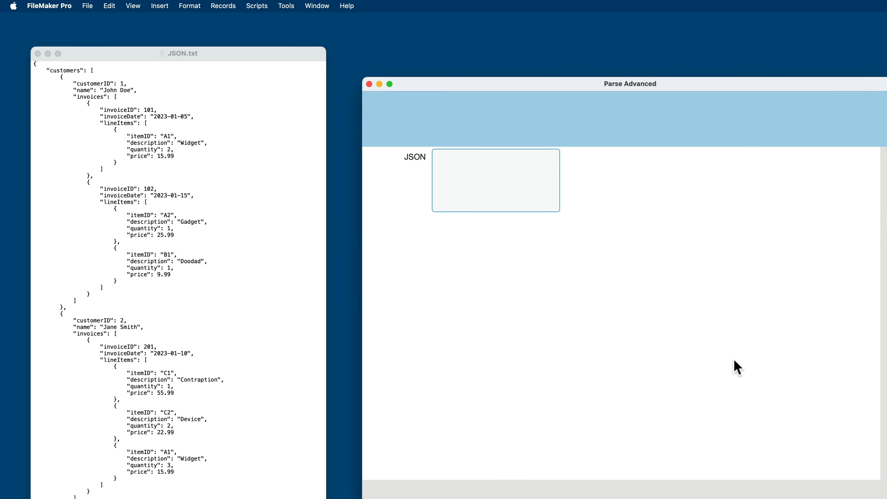
- Commit the Preferences record, show the status toolbar and switch to the Contacts layout
click(656, 315)
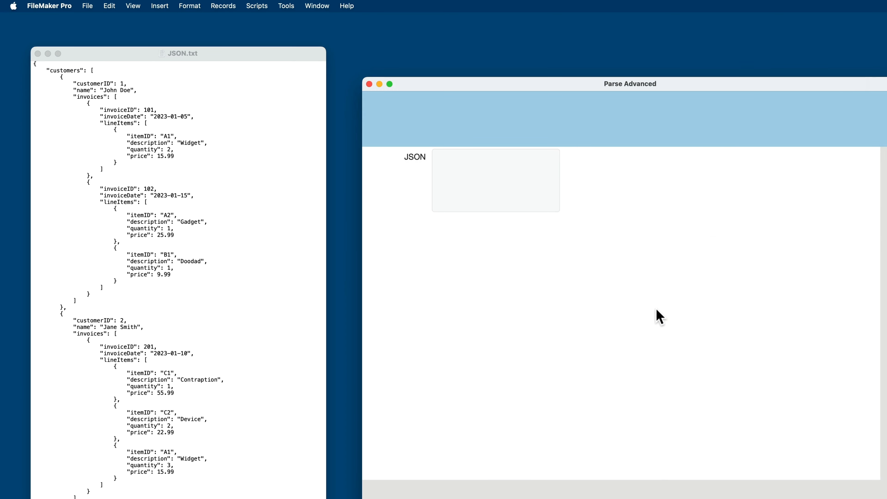
key(super+alt+s)
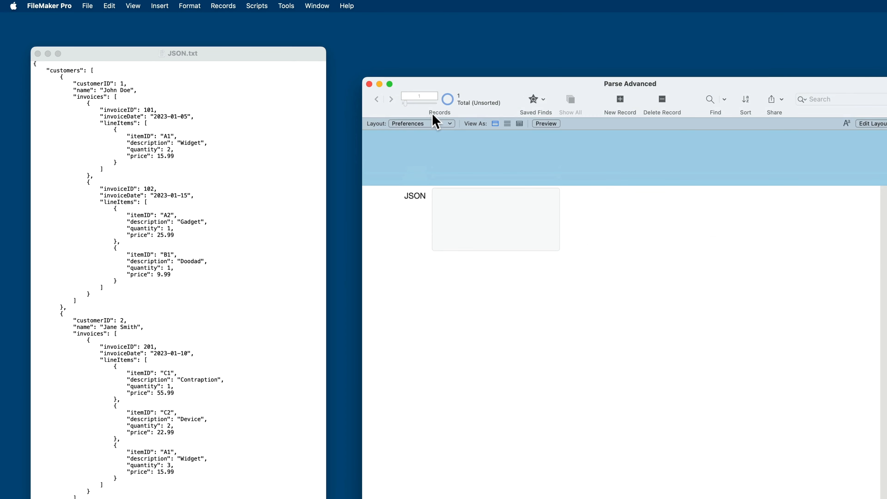
click(434, 124)
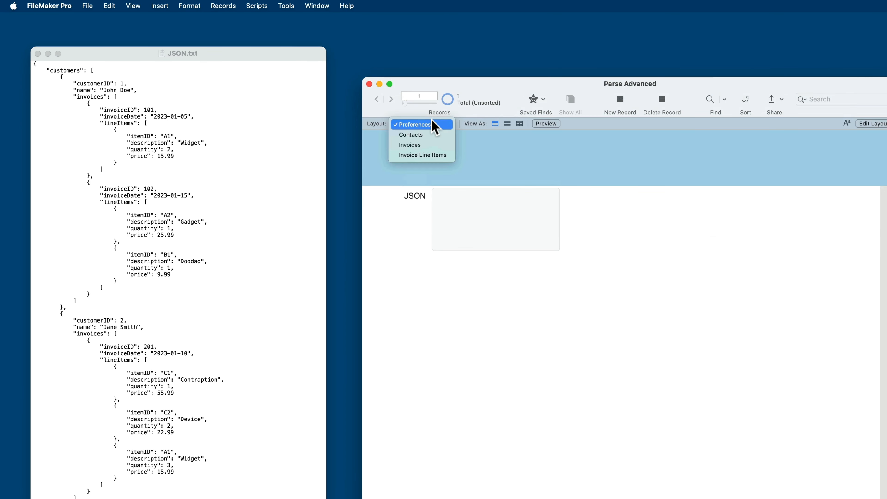
click(431, 134)
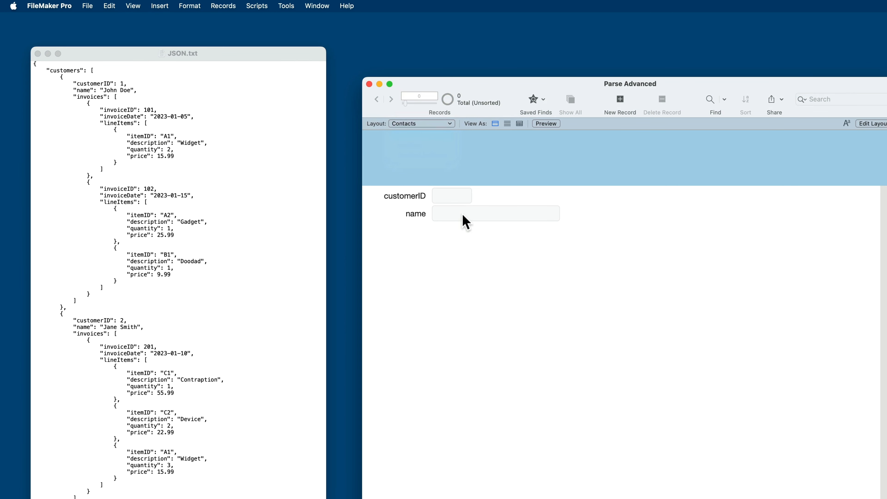
- Edit the Contacts layout and draw an 11-row portal below the name field that shows records from Invoices
key(super+l)
click(630, 99)
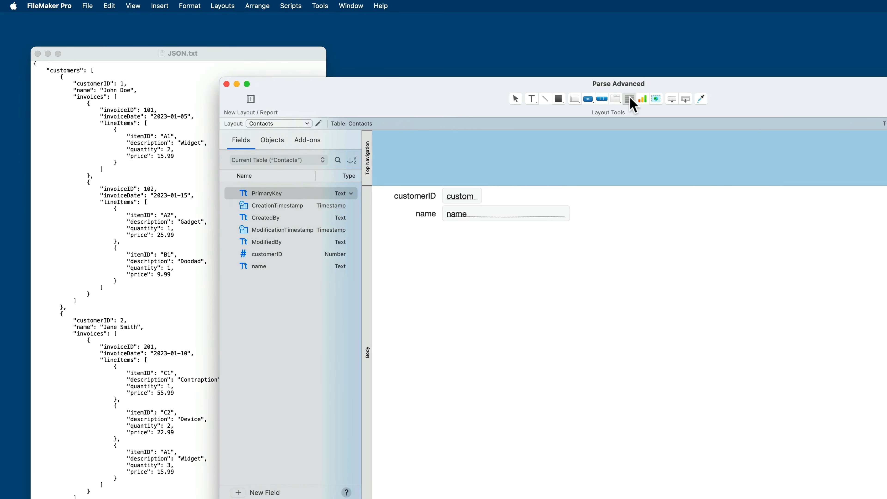
drag(398, 250, 808, 481)
click(644, 174)
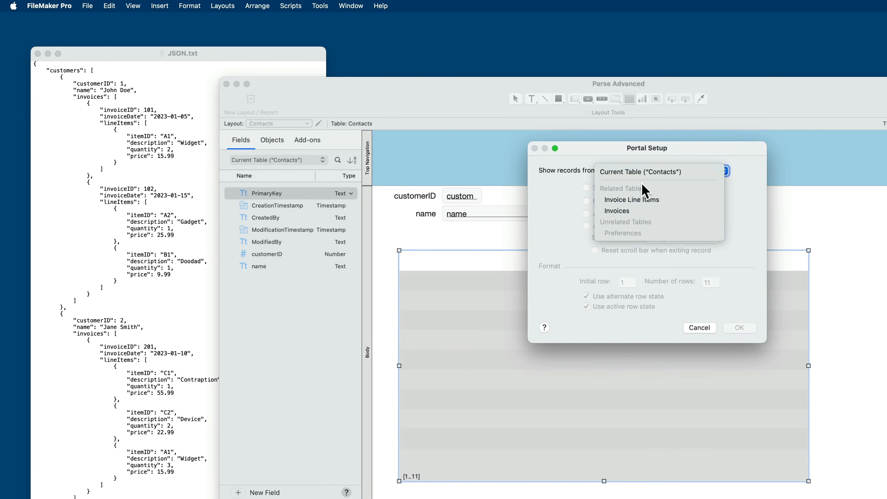
click(637, 209)
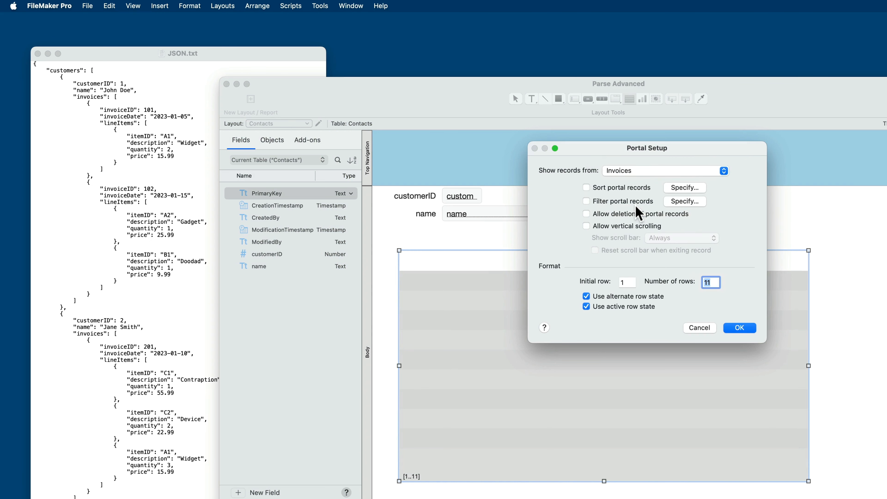
click(738, 329)
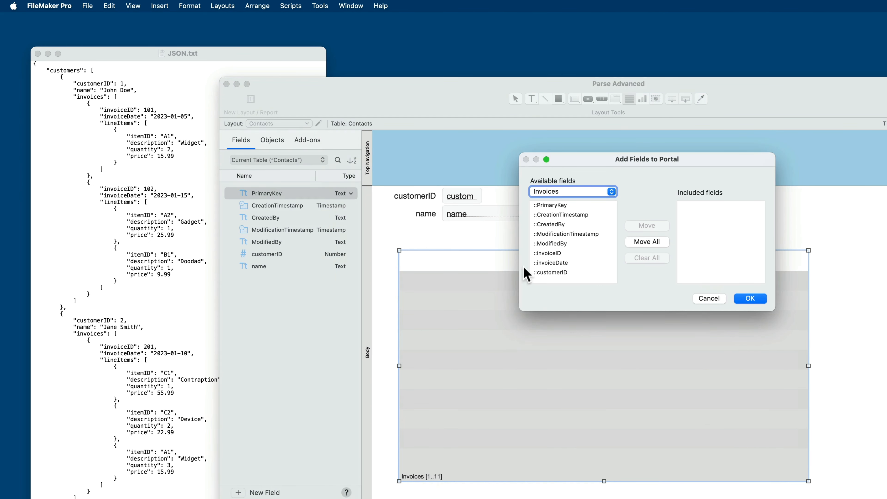
- Include invoiceID and invoiceDate in the Invoices portal and return the Contacts layout to Browse mode
double_click(559, 253)
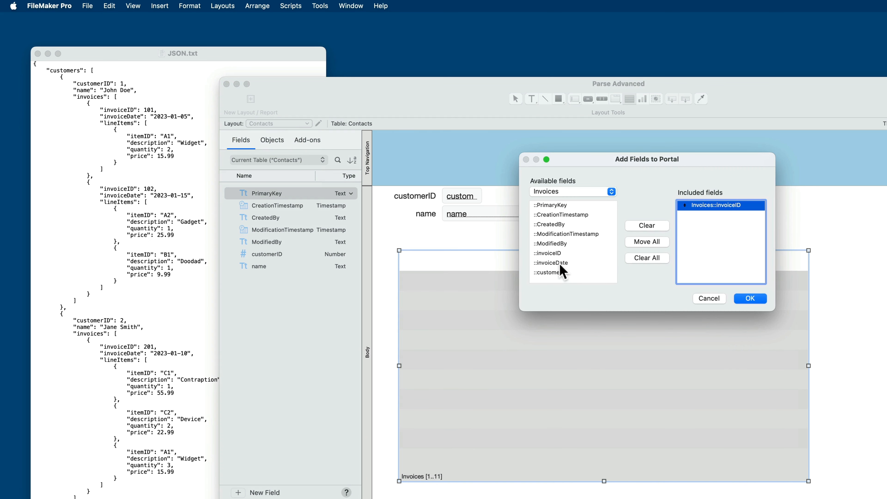
double_click(559, 263)
click(750, 300)
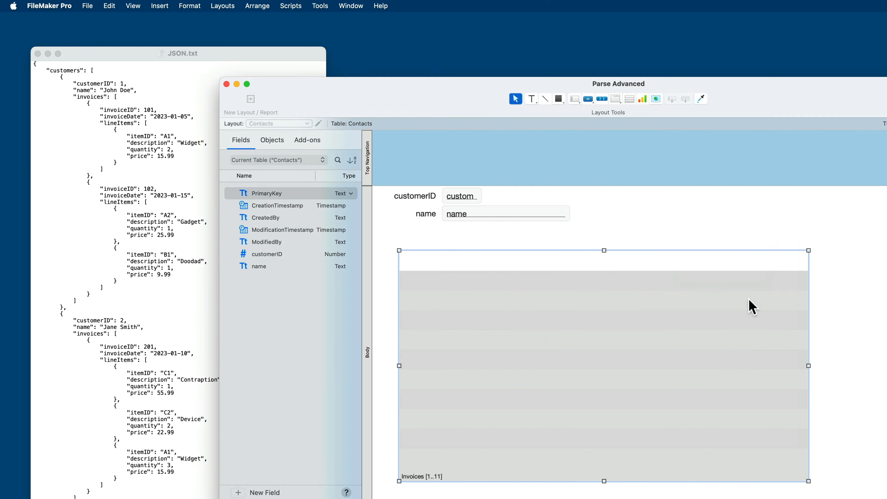
key(super+b)
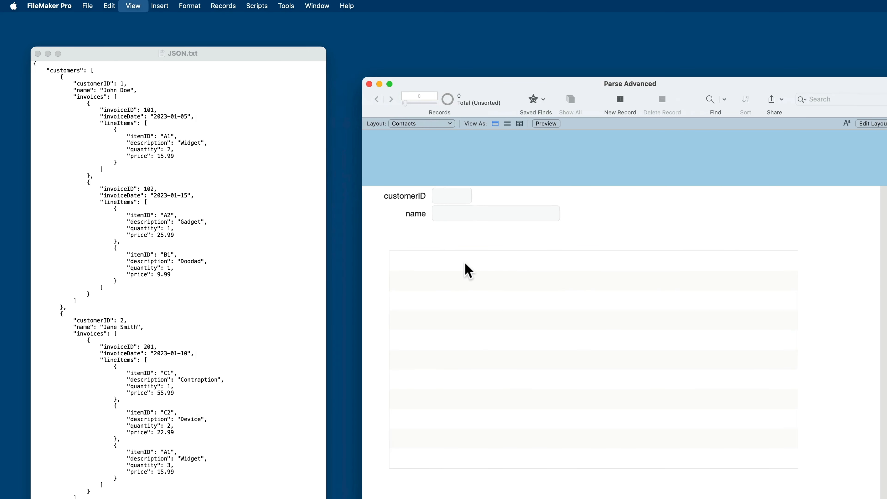
- Edit the Invoices layout and draw a 10-row portal below its fields that shows records from Invoice Line Items
key(super+l)
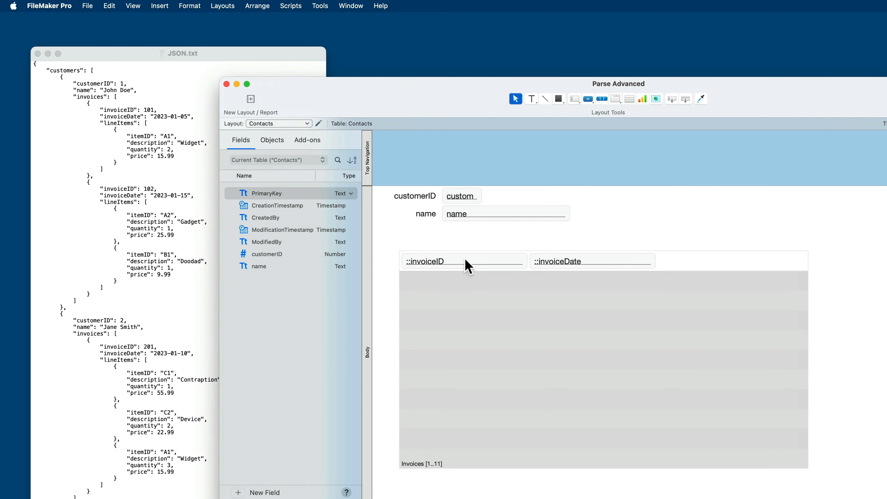
click(305, 124)
click(300, 135)
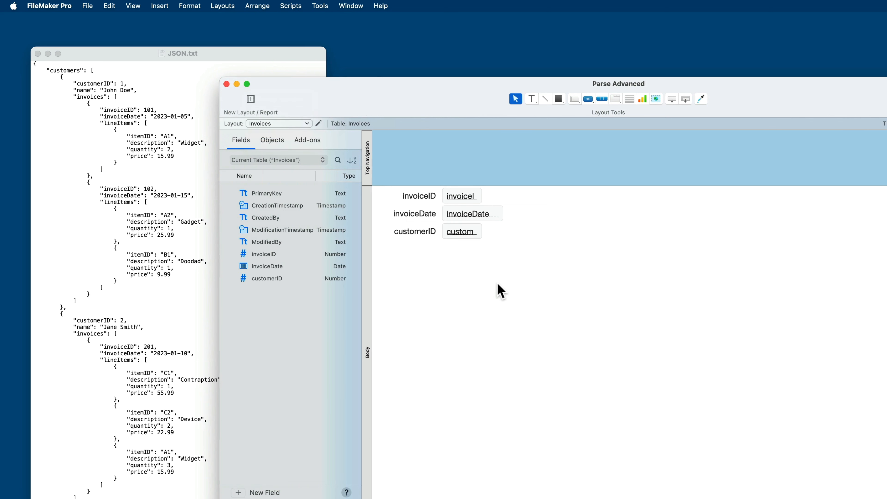
click(632, 101)
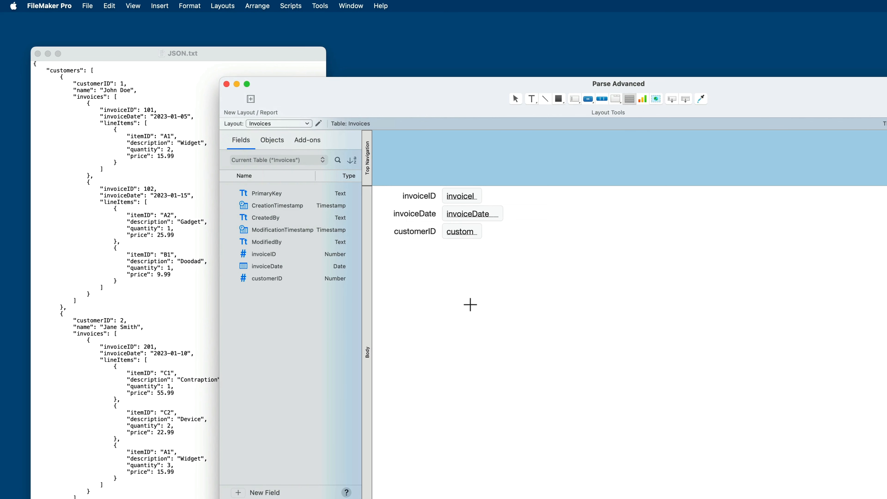
drag(405, 275, 798, 491)
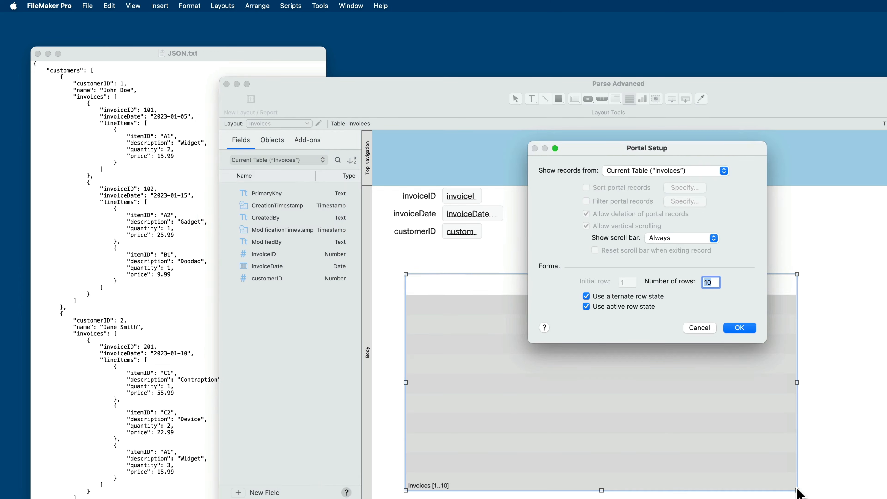
click(651, 171)
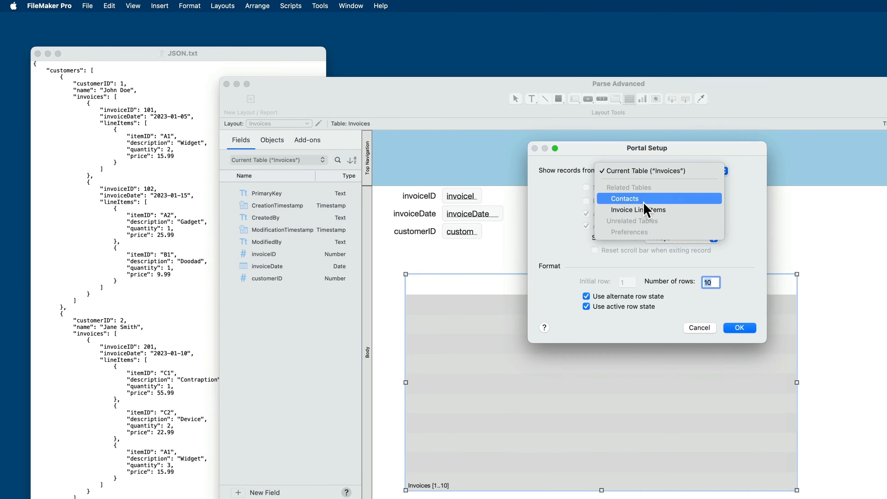
click(647, 210)
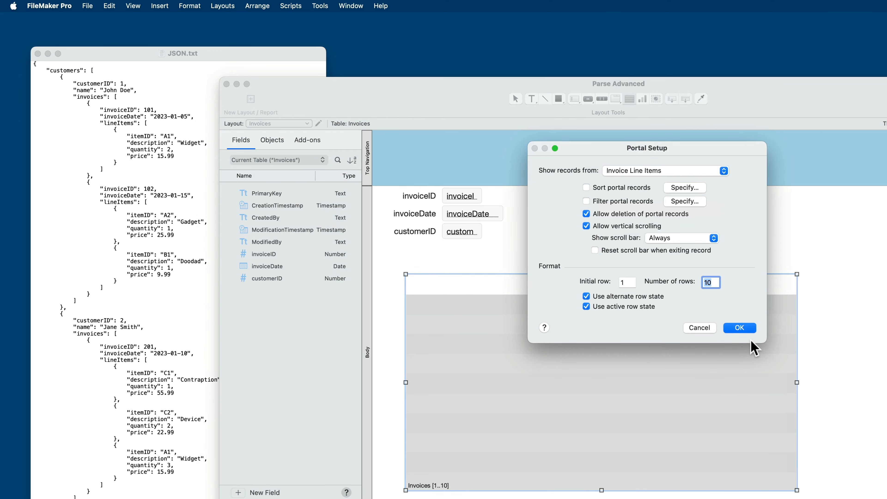
click(742, 330)
- Include itemID, description, quantity and price in the Invoice Line Items portal and return the Invoices layout to Browse mode
scroll(599, 259, down, 2)
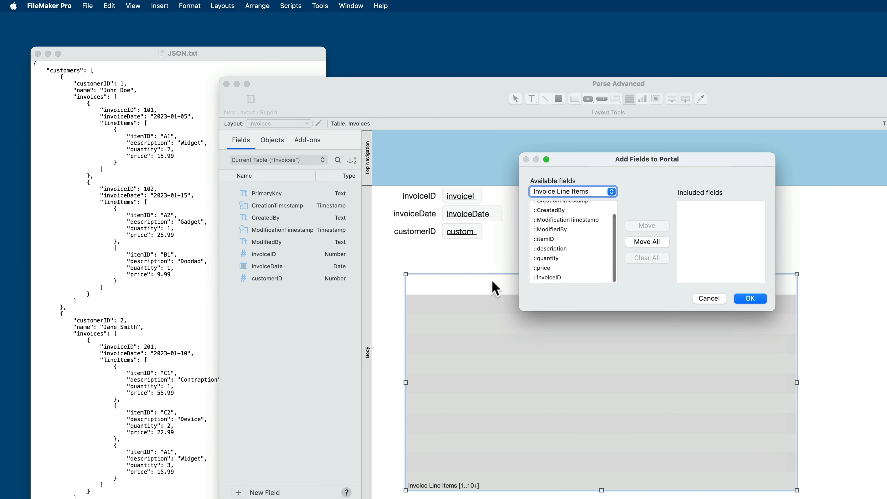
double_click(560, 242)
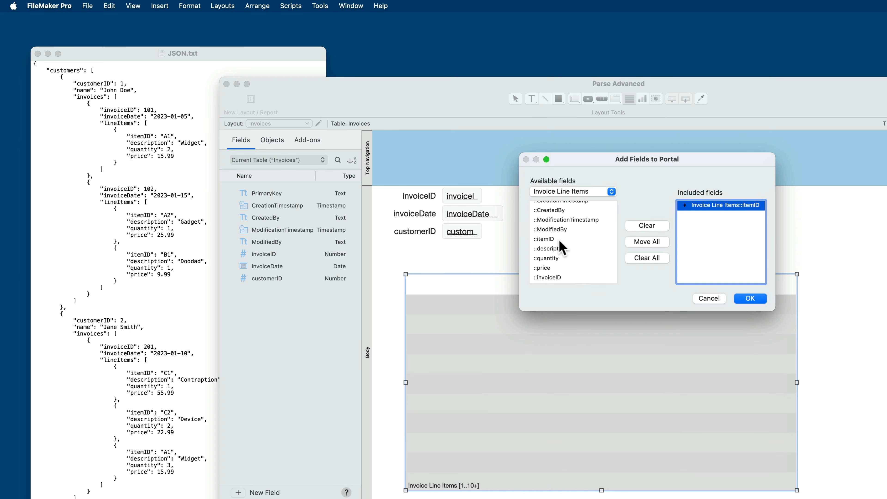
double_click(560, 249)
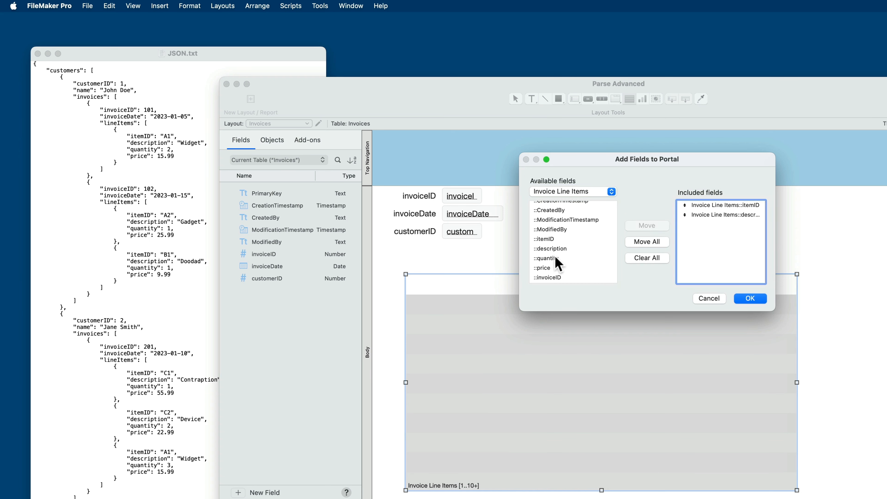
double_click(556, 259)
click(554, 269)
double_click(553, 268)
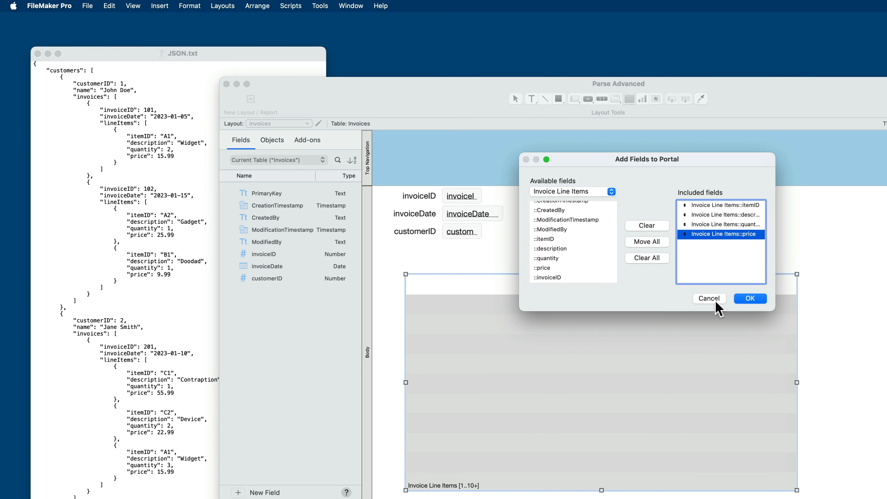
click(750, 303)
key(super+b)
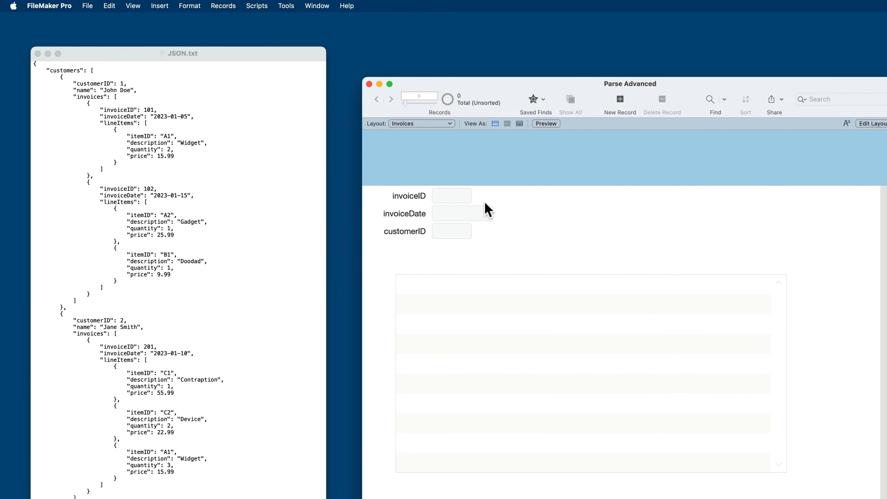
- Review the Invoice Line Items and Contacts layouts, and return to the Preferences layout
click(439, 125)
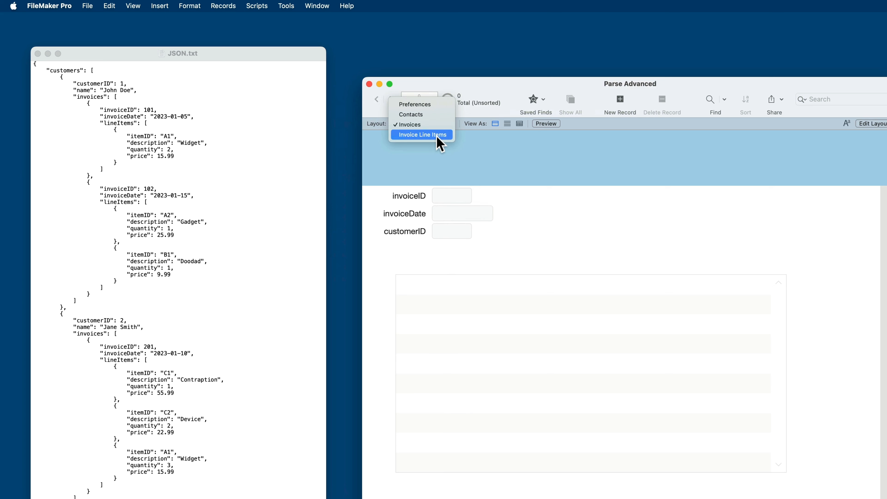
click(436, 135)
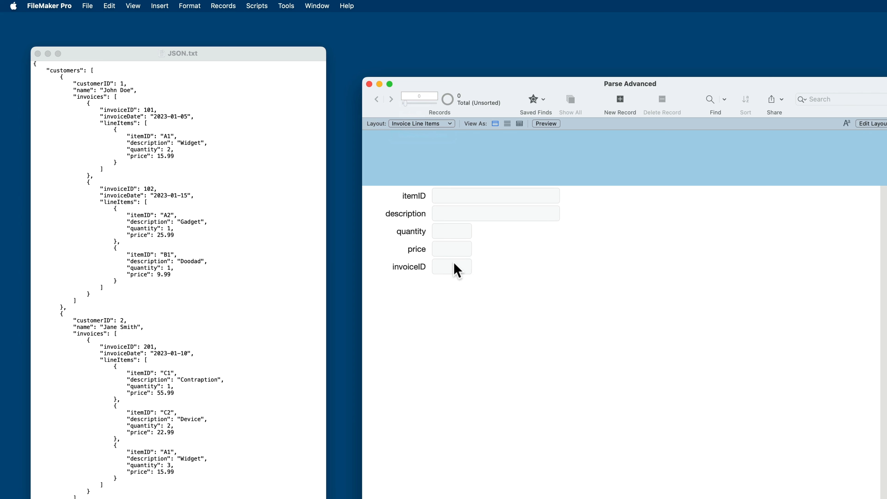
click(414, 124)
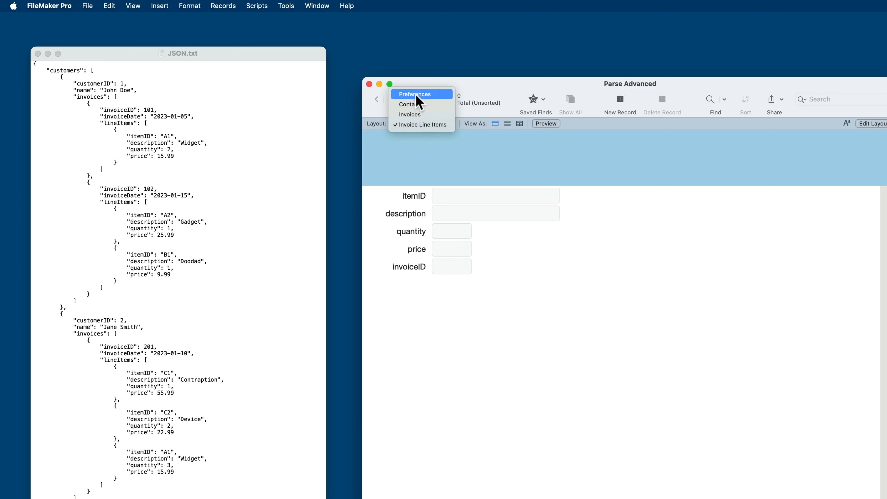
click(417, 106)
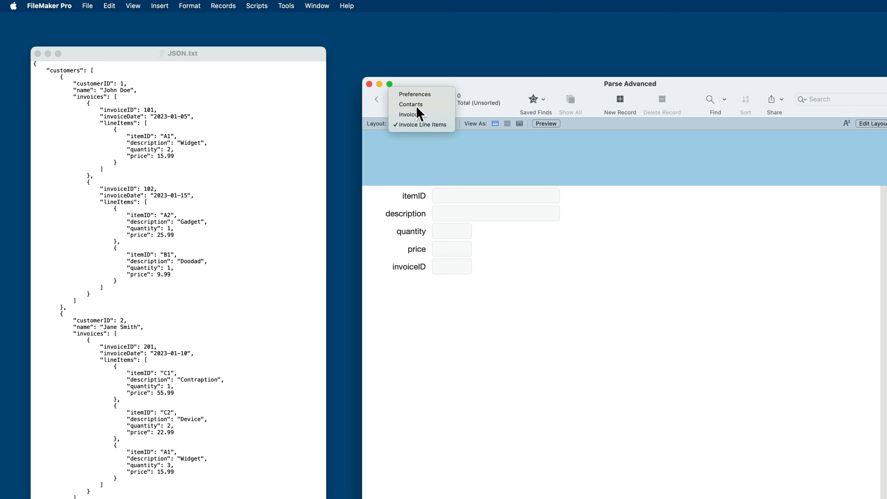
click(421, 124)
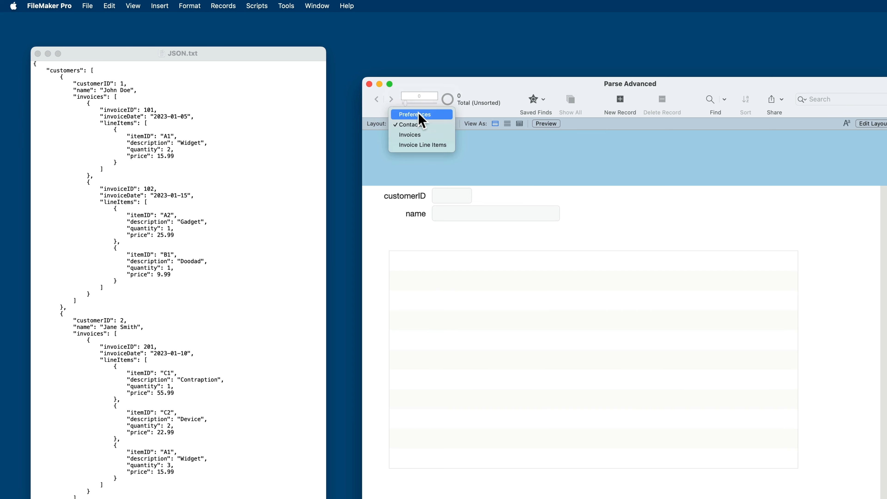
click(420, 115)
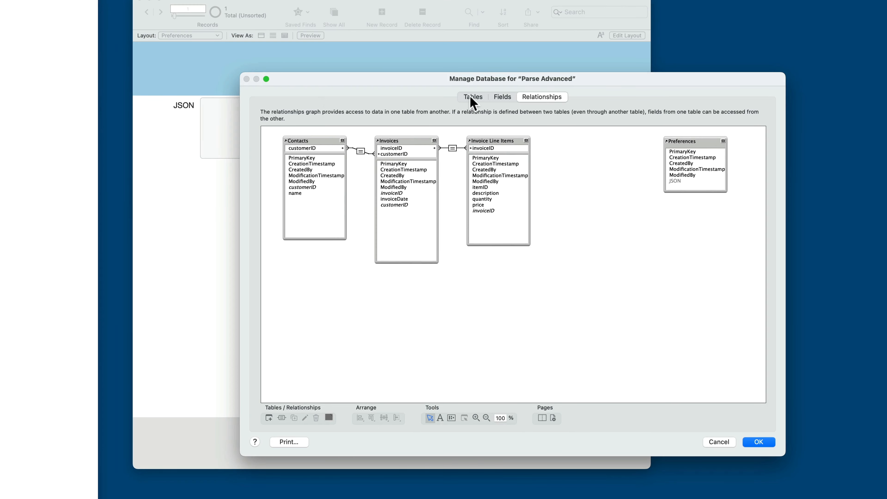
- Change the JSON field of the Preferences table to the Text type and save the database definition
click(471, 97)
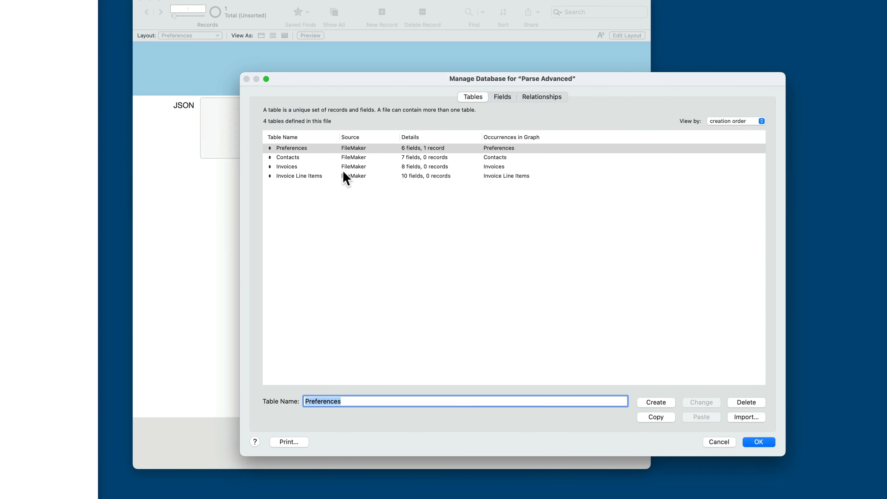
double_click(318, 150)
click(310, 186)
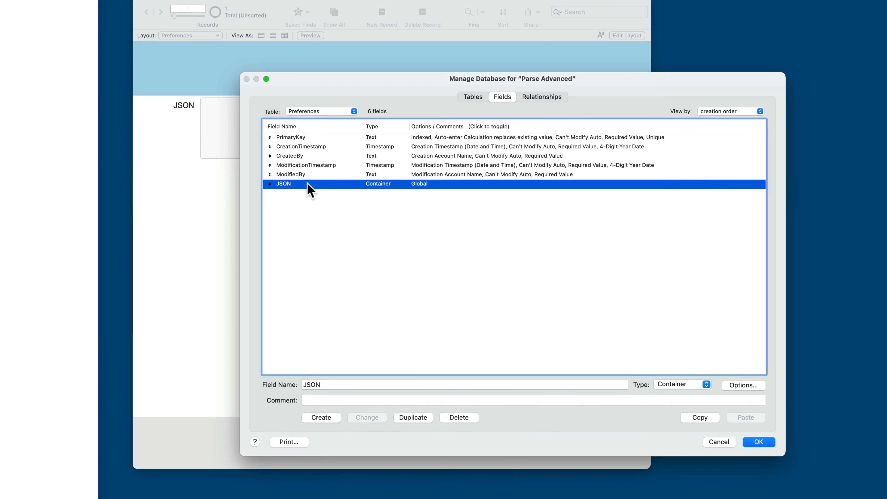
click(678, 385)
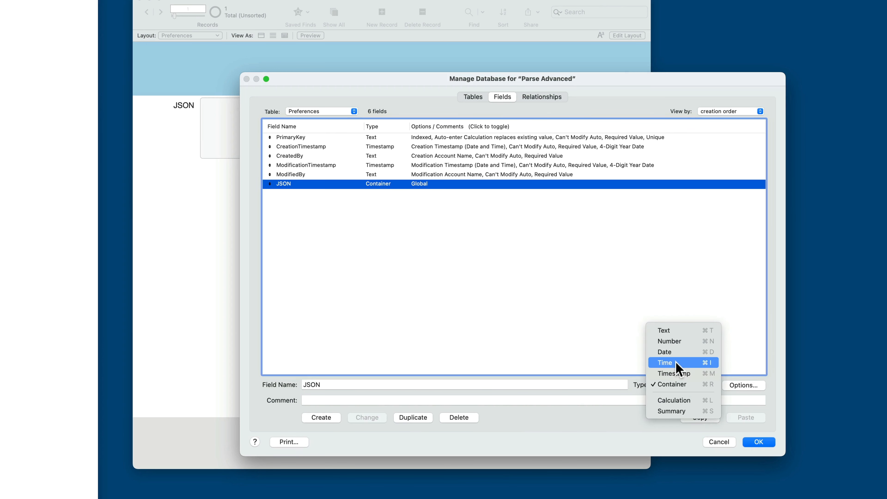
click(671, 332)
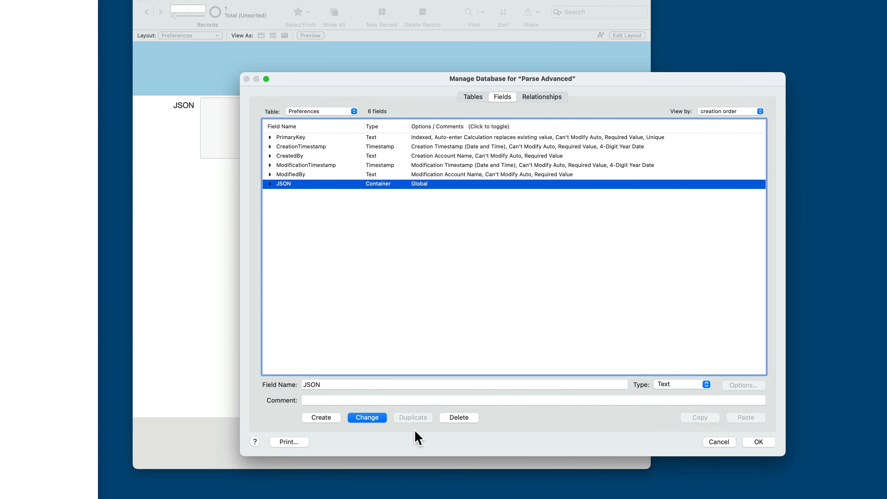
click(371, 417)
click(312, 209)
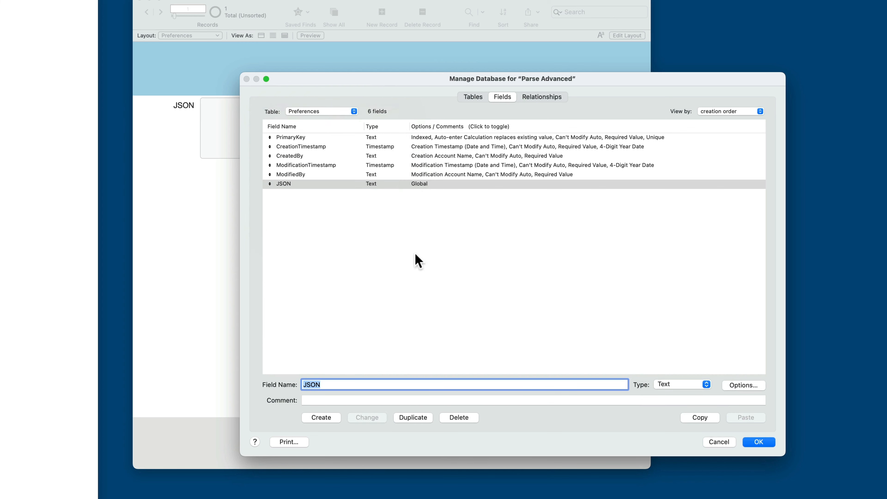
click(758, 443)
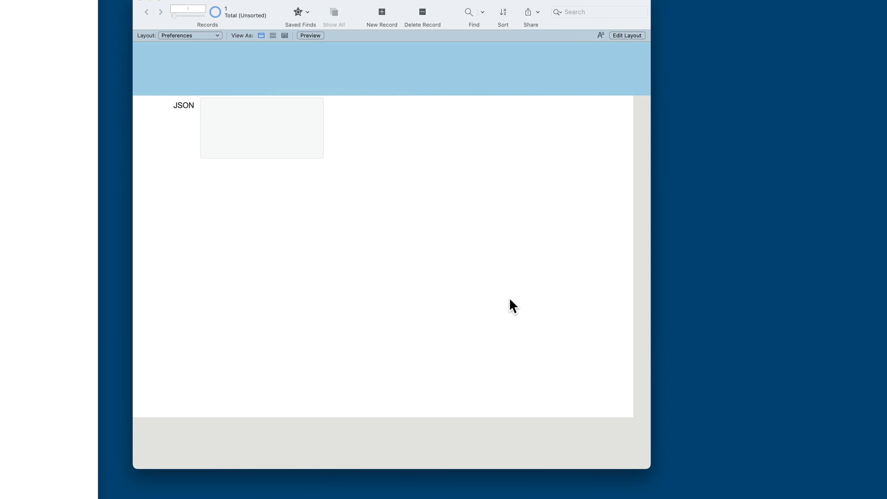
- Copy the entire text of JSON.txt into the JSON field on the Preferences layout, commit it, and switch to the Contacts layout
key(super+a)
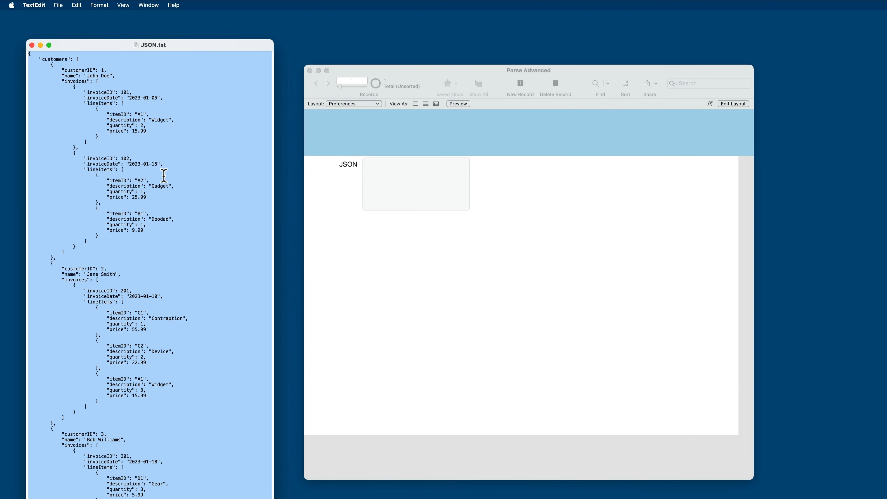
key(super+c)
click(362, 183)
click(375, 184)
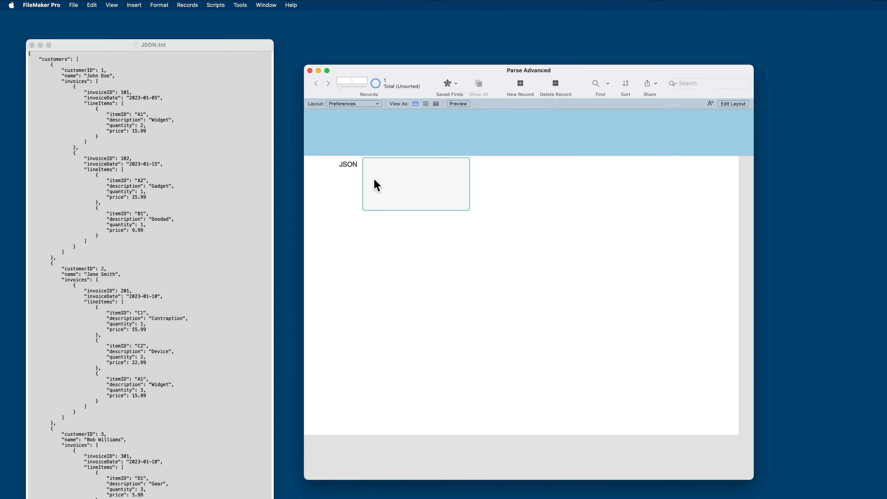
key(super+v)
click(552, 253)
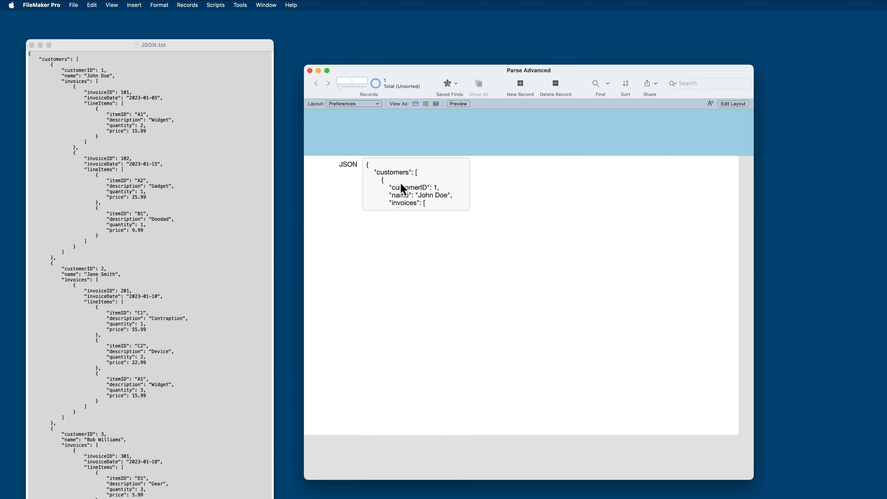
click(358, 104)
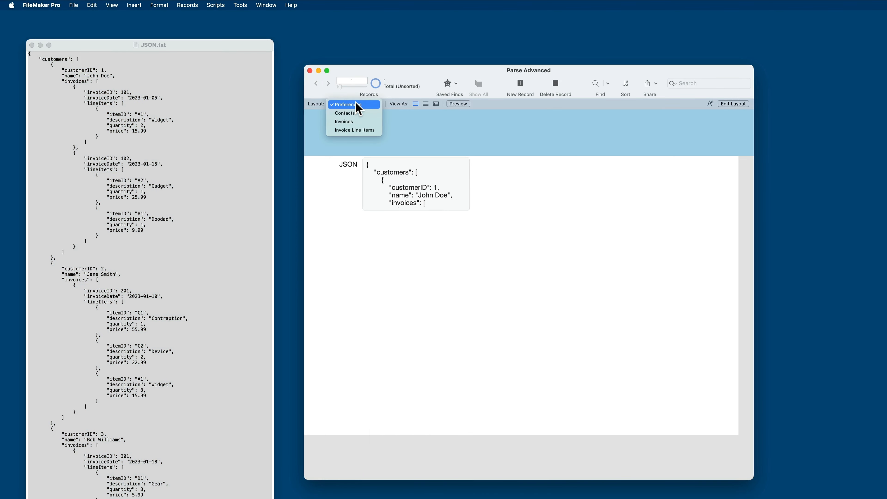
click(354, 114)
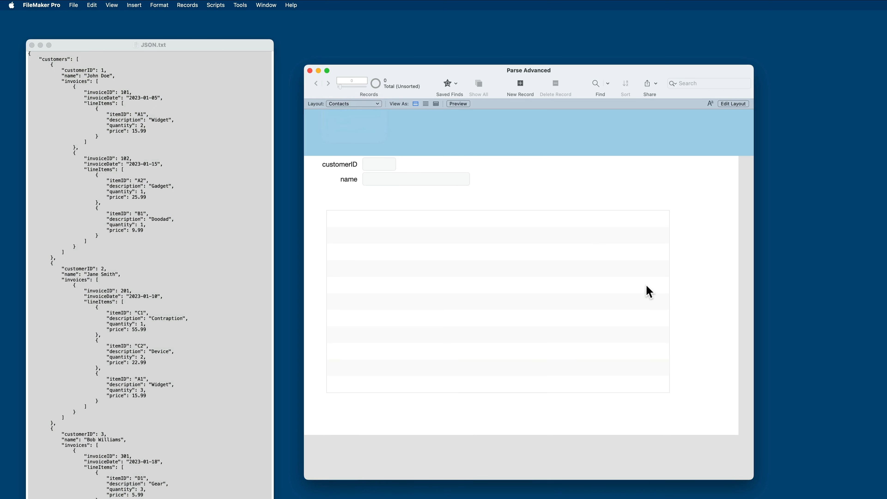